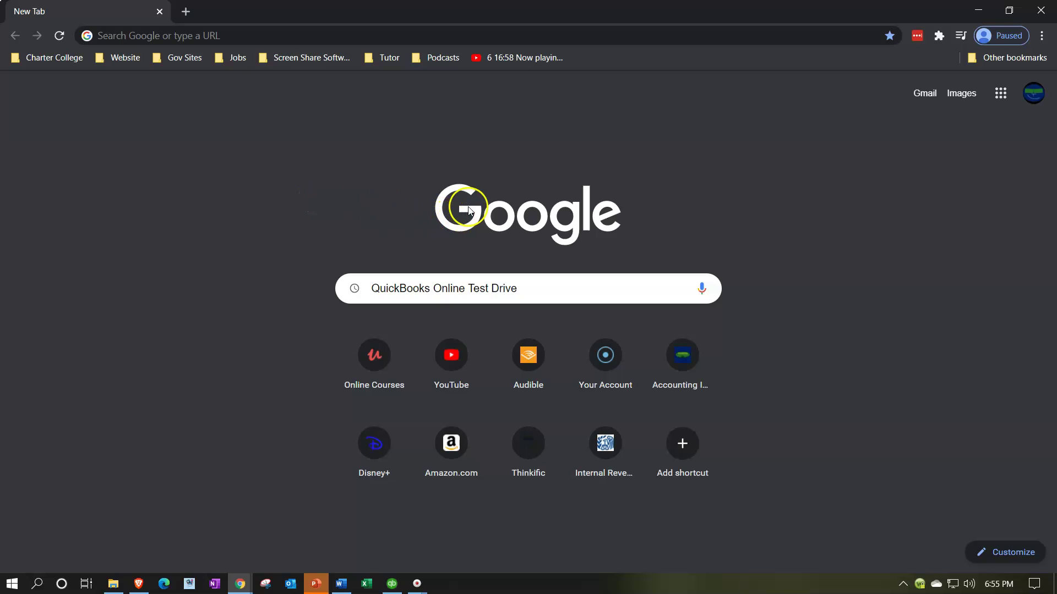
Search Google for QuickBooks Online Test Drive, open the Intuit result and pass the reCAPTCHA check.
key("Return")
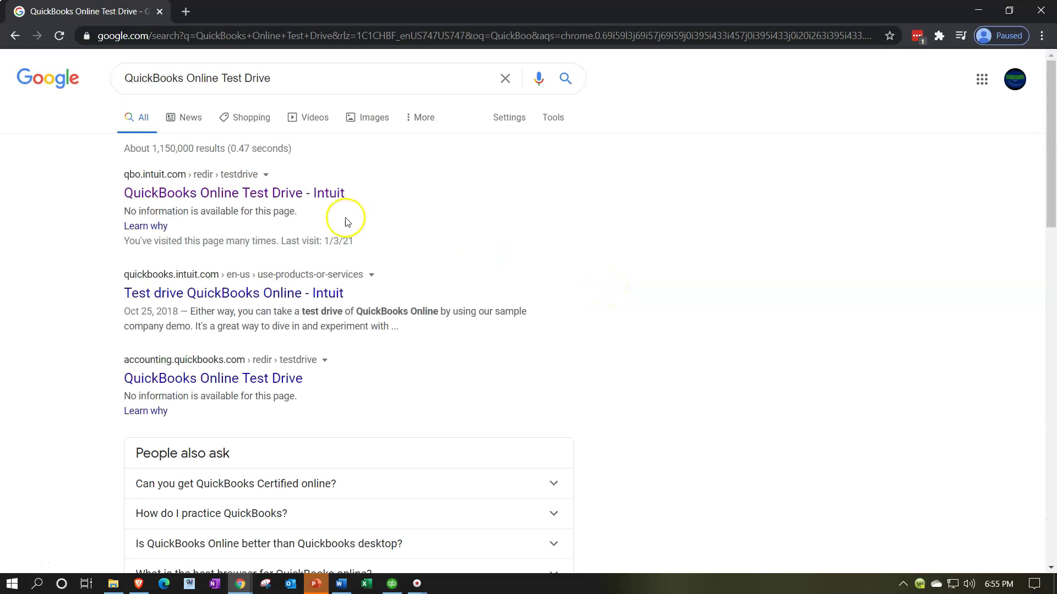
left_click(334, 198)
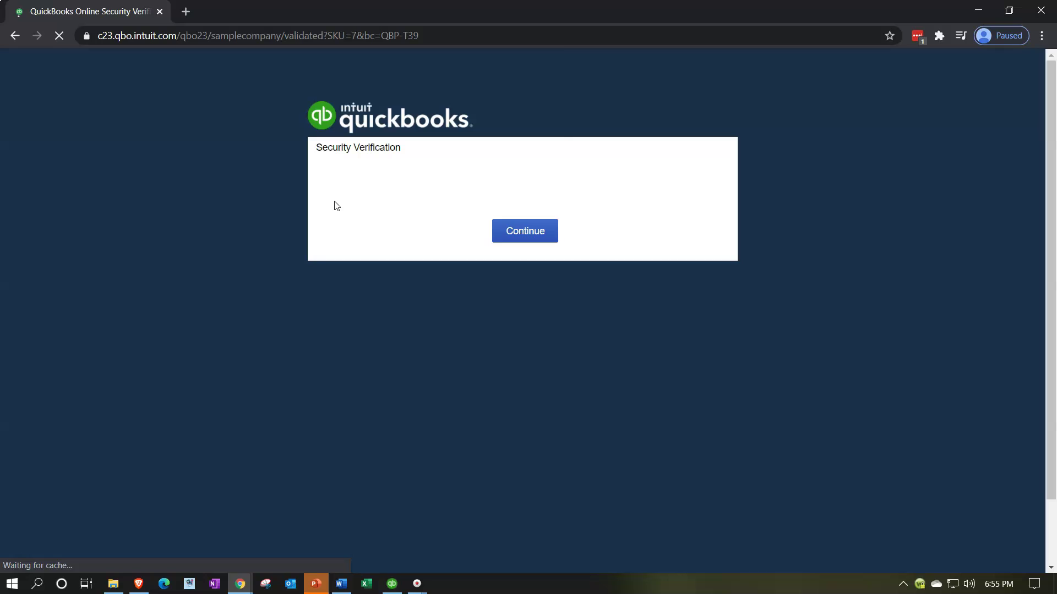
left_click(458, 222)
left_click(512, 270)
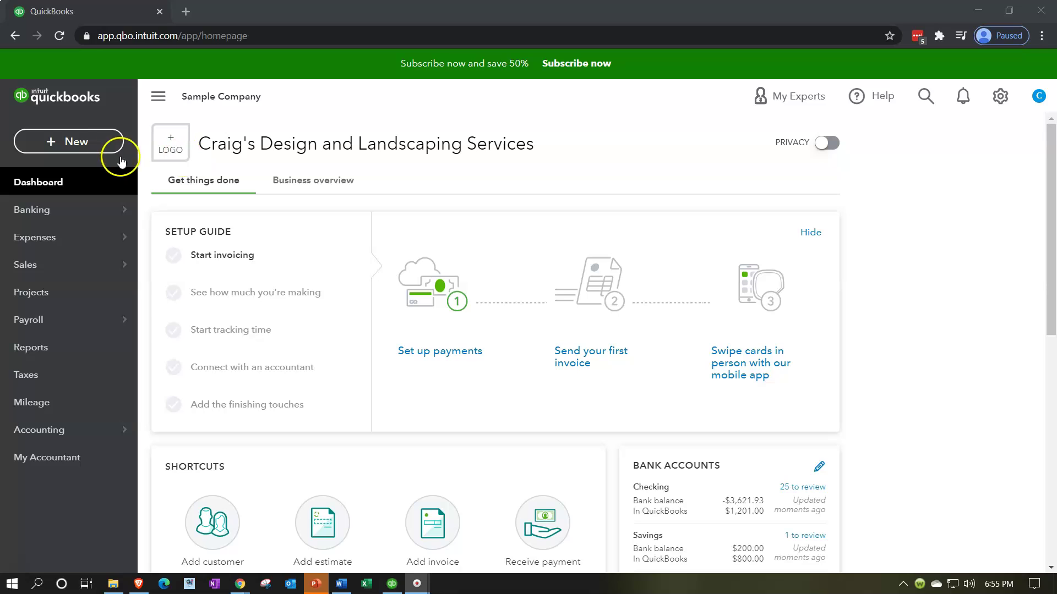
left_click(96, 150)
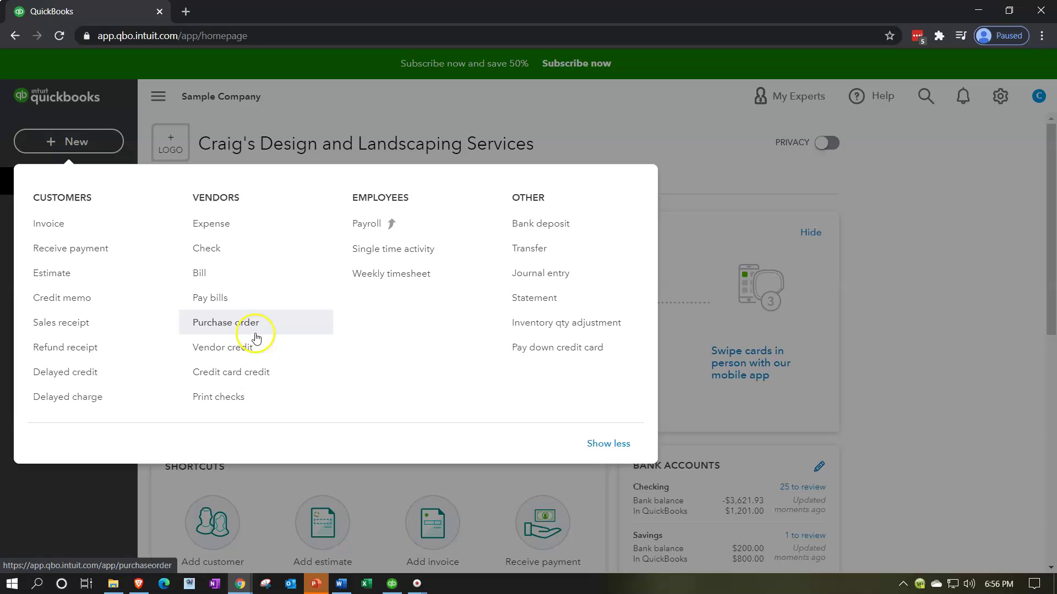
left_click(590, 113)
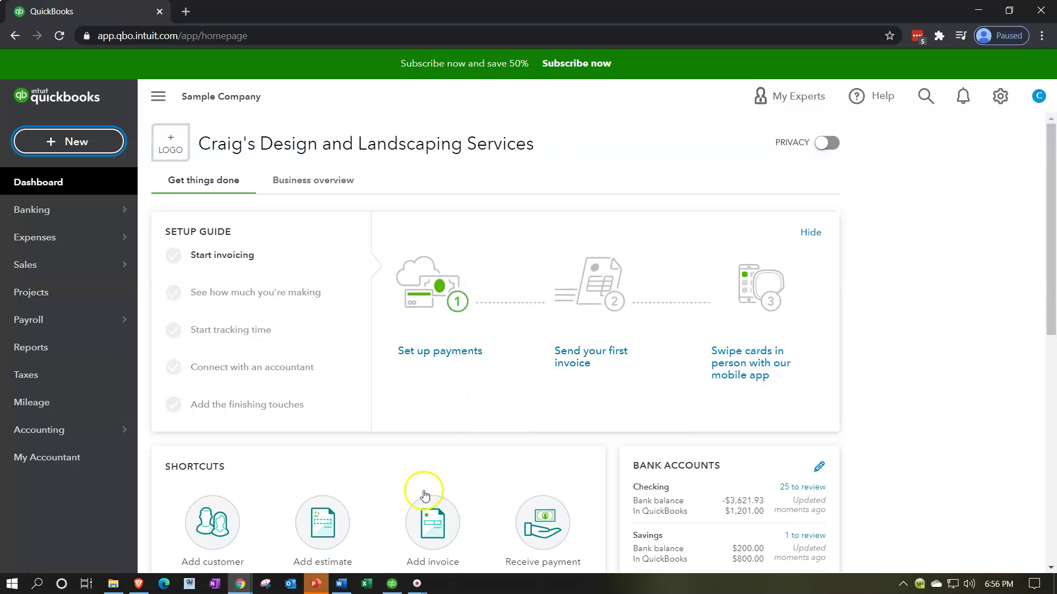
Switch to the QuickBooks Desktop window showing the Rental company's Home page.
left_click(393, 584)
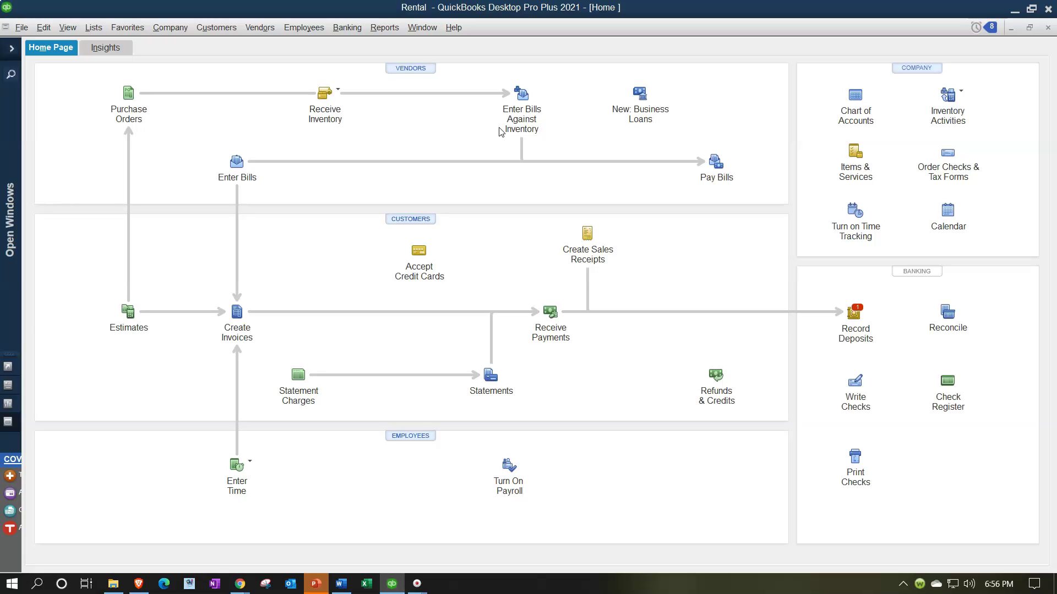
left_click(454, 126)
Open the Vendor Center from the Vendors menu, then minimize QuickBooks Desktop.
left_click(260, 28)
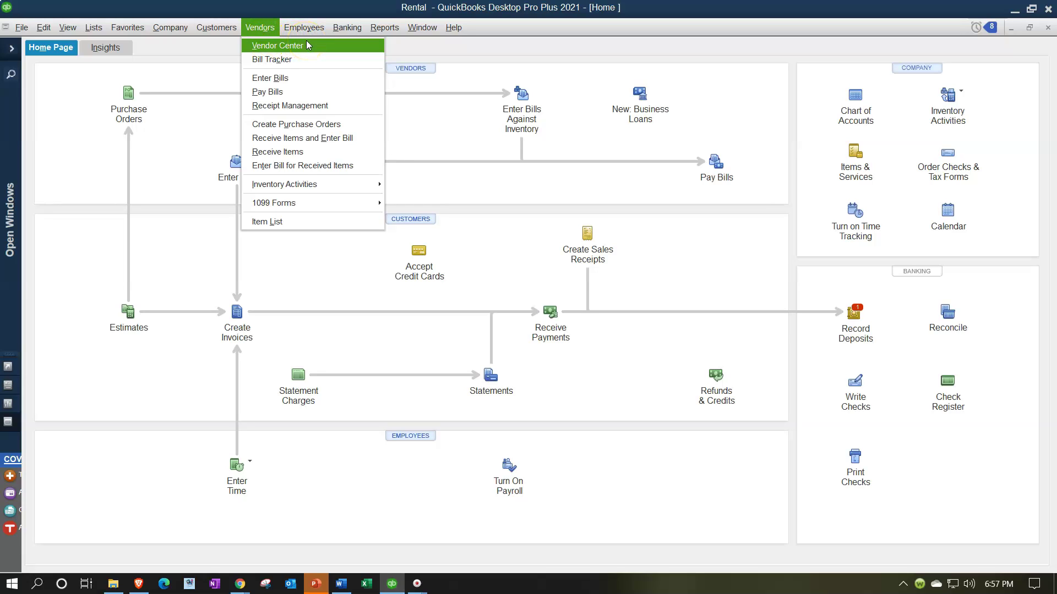
left_click(307, 45)
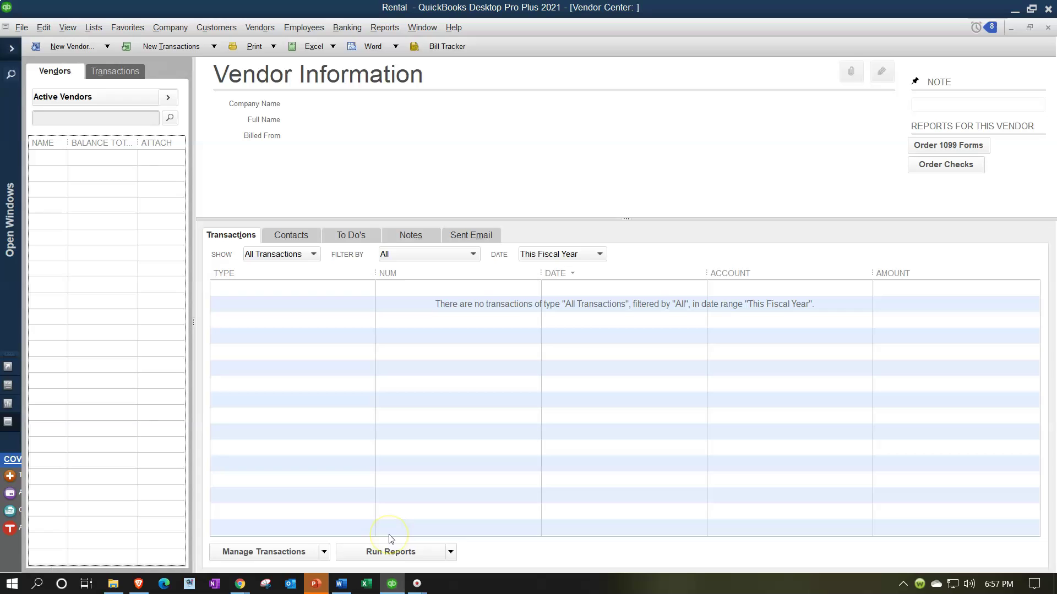
left_click(391, 585)
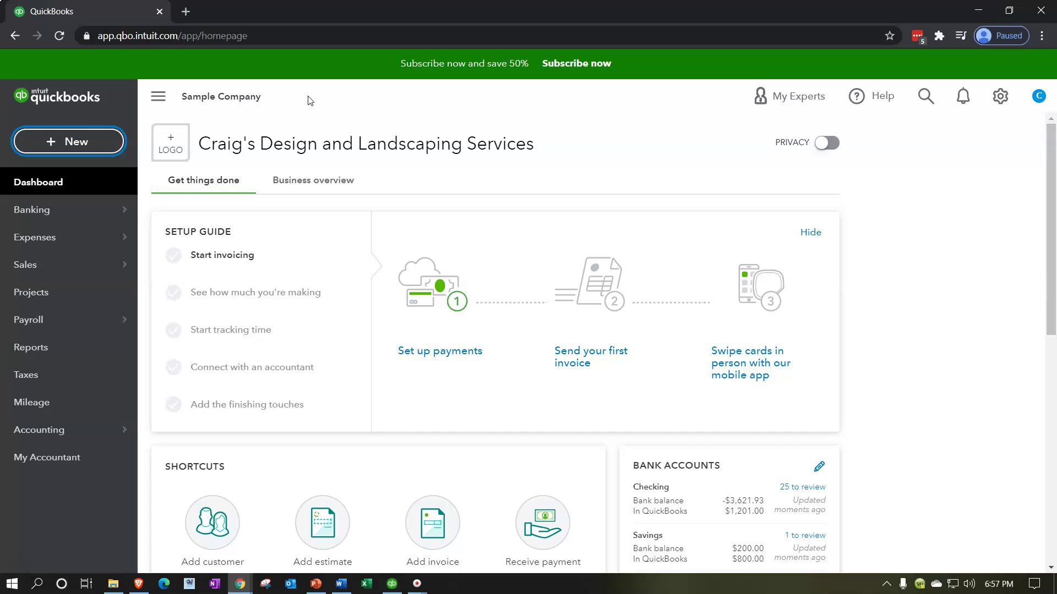
Go to the Expense Transactions page listing 63 expenses from the last 365 days.
mouse_move(87, 237)
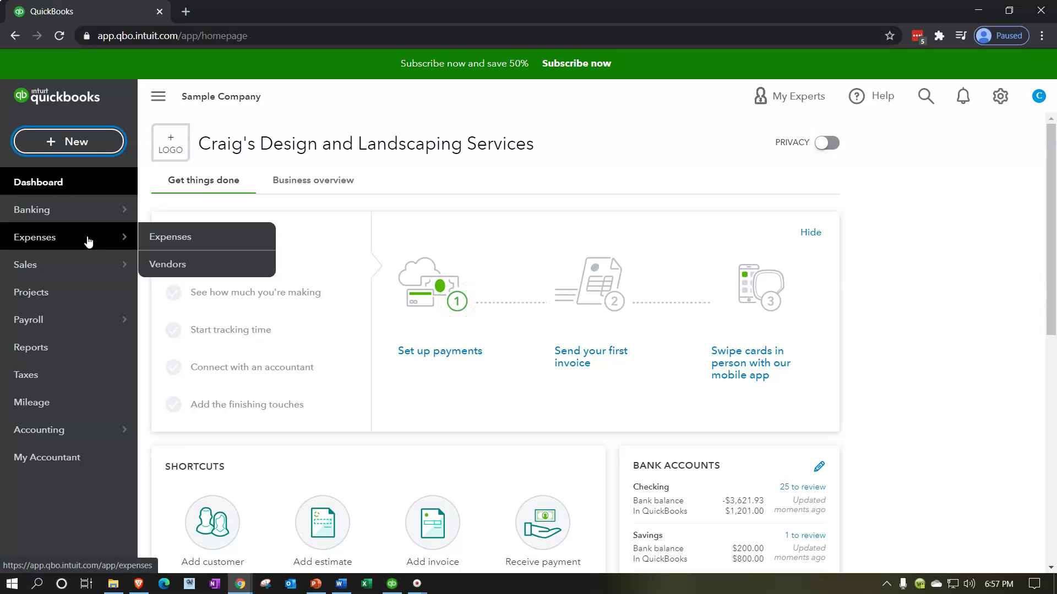
left_click(62, 142)
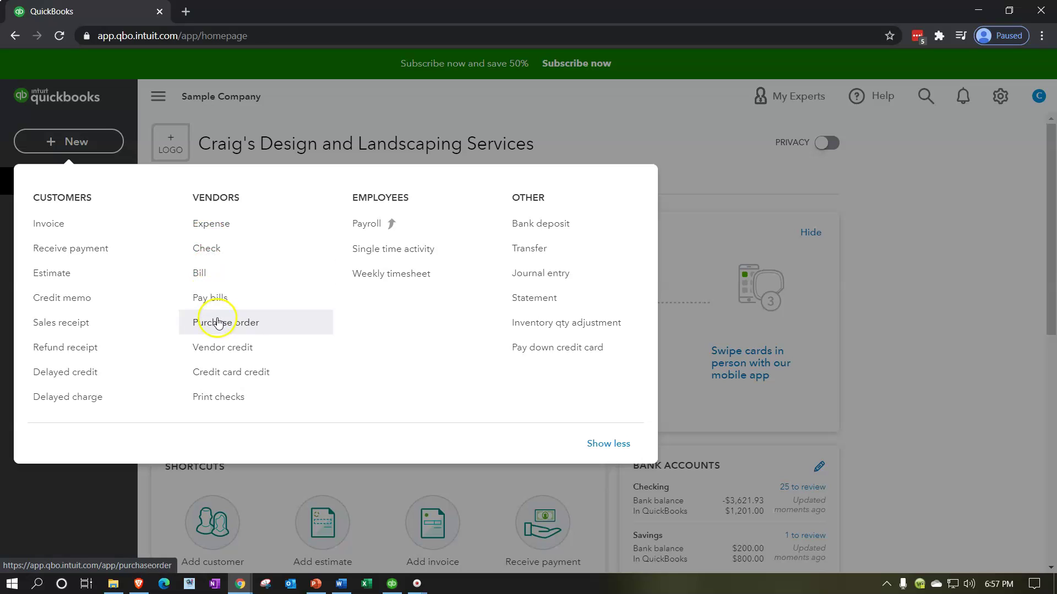
left_click(116, 134)
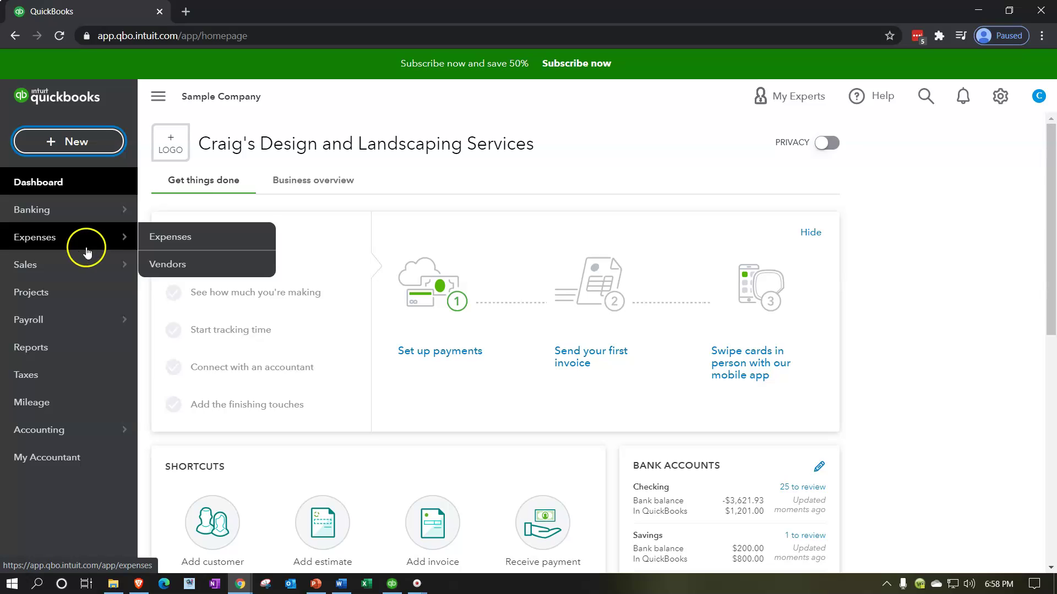
left_click(166, 242)
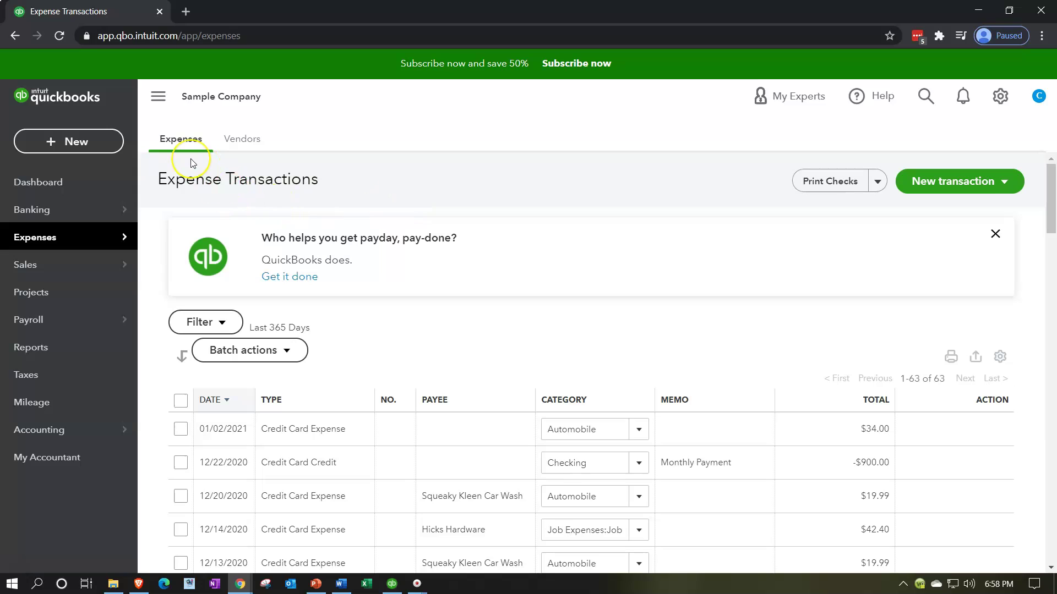
scroll(192, 162, "down", 2)
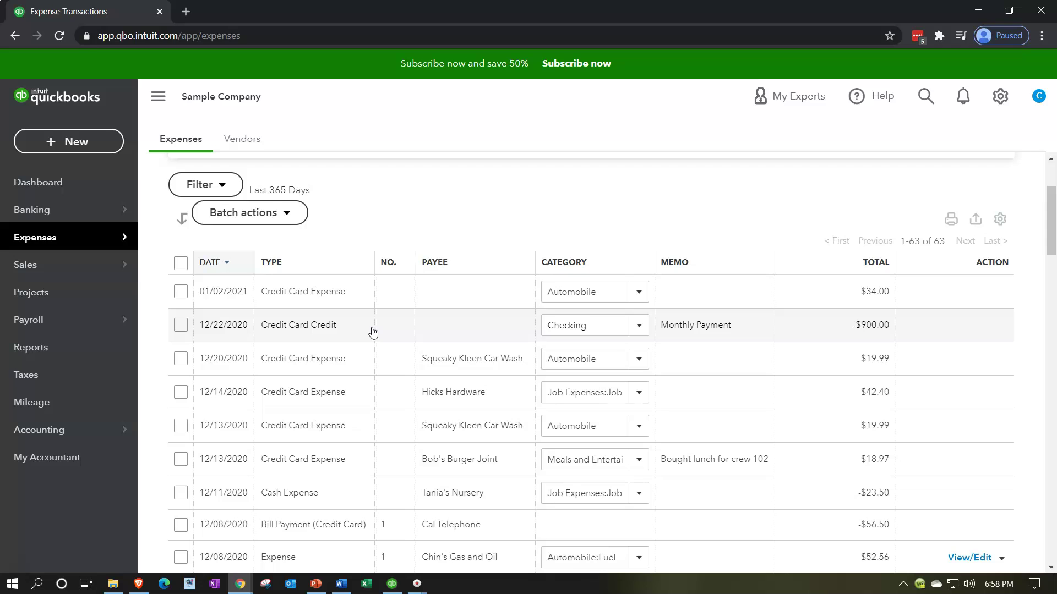
scroll(373, 332, "down", 4)
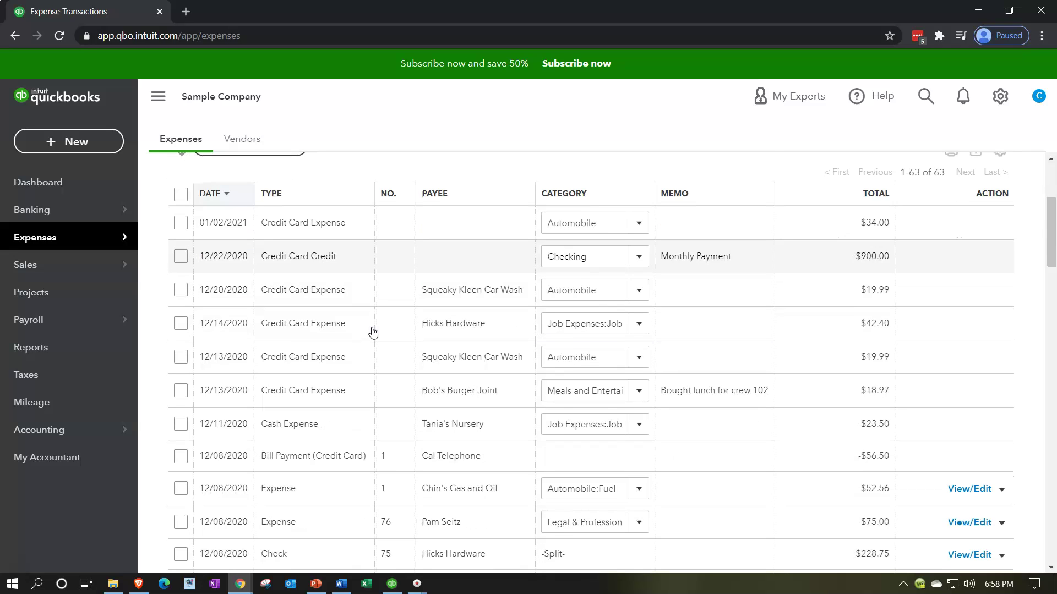
scroll(372, 332, "down", 2)
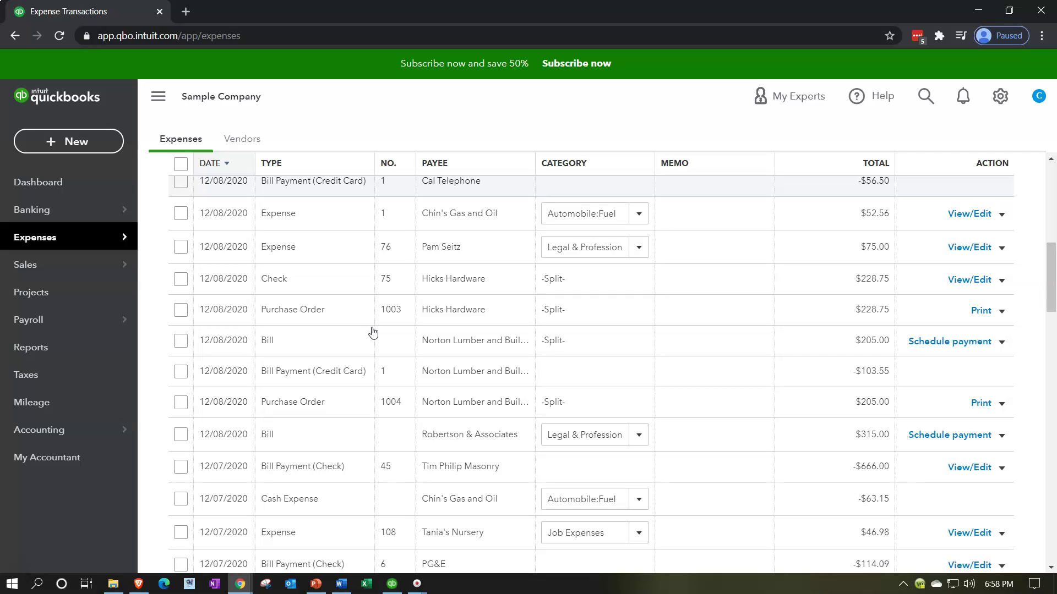
left_click(105, 152)
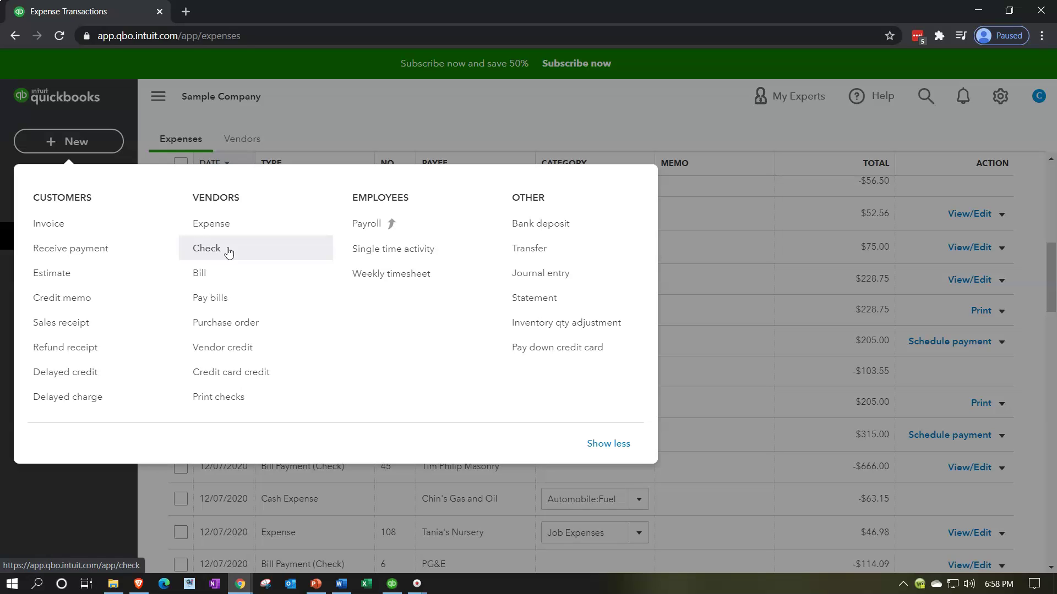
left_click(231, 275)
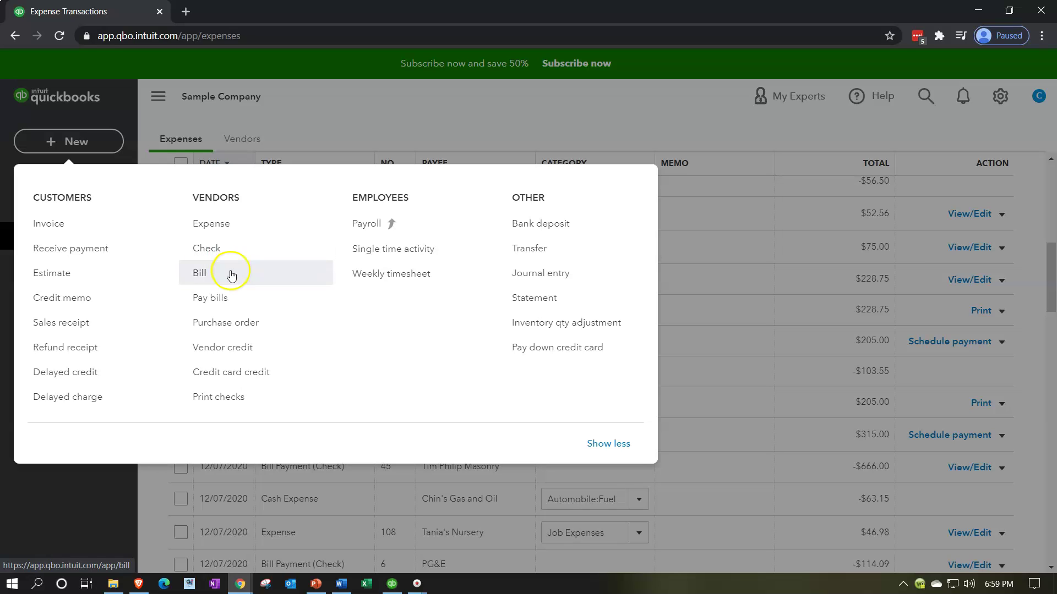
left_click(401, 99)
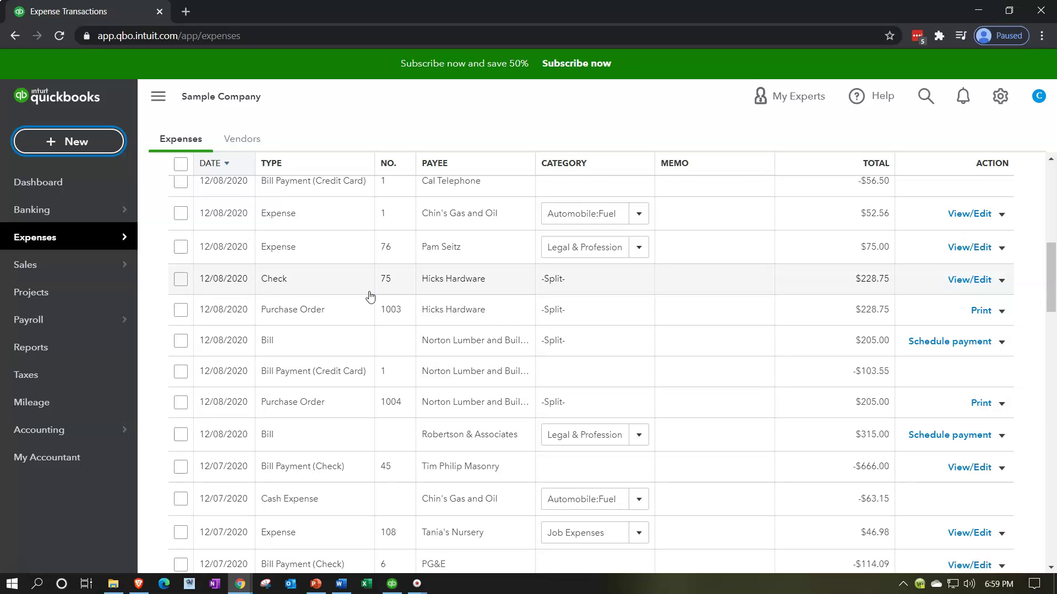
scroll(370, 296, "up", 9)
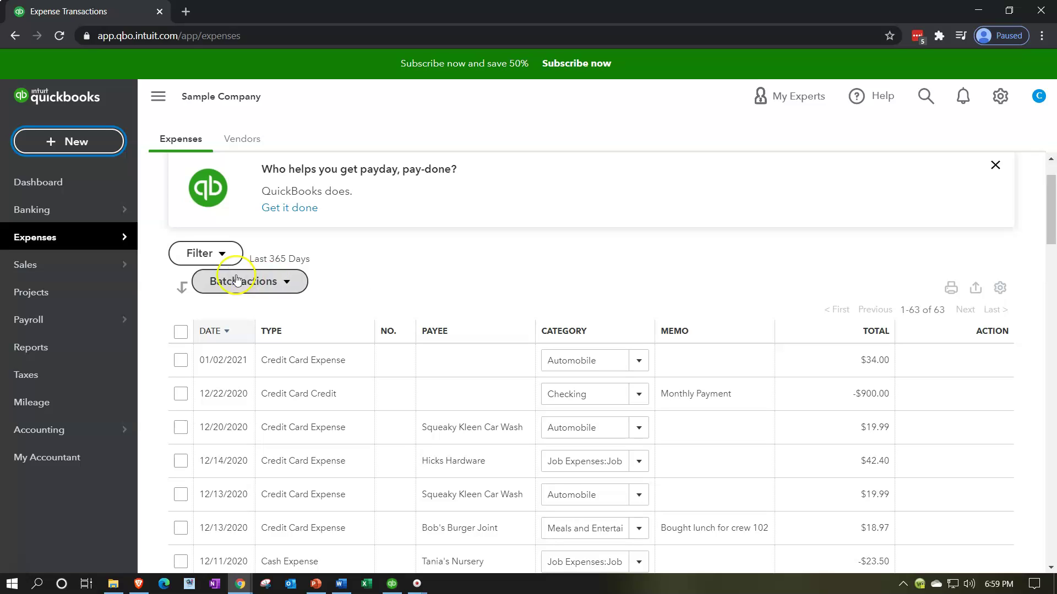
Filter the expense list to Expense-type transactions only.
left_click(213, 258)
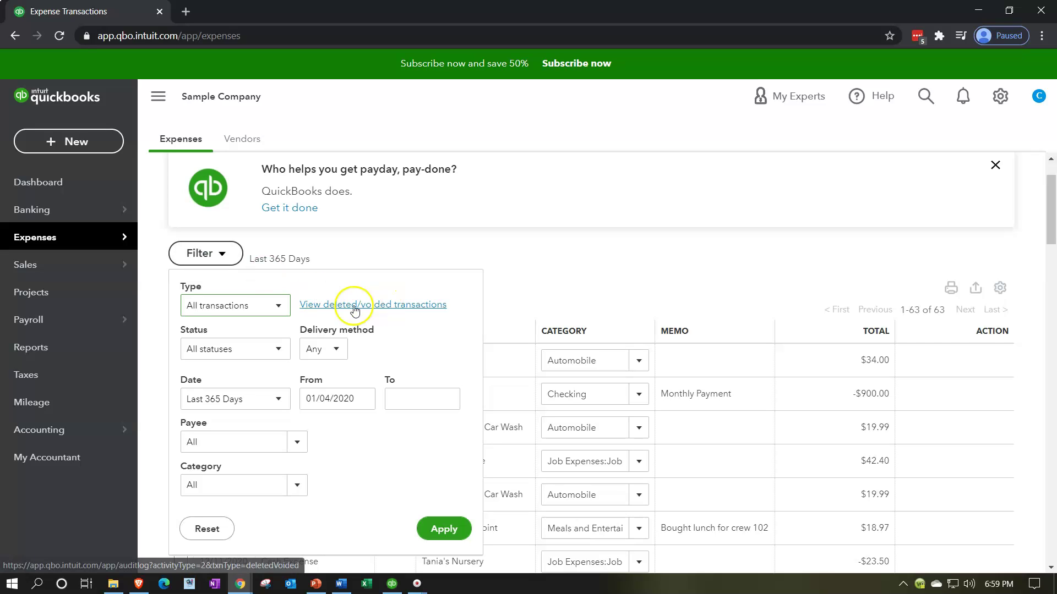
left_click(278, 305)
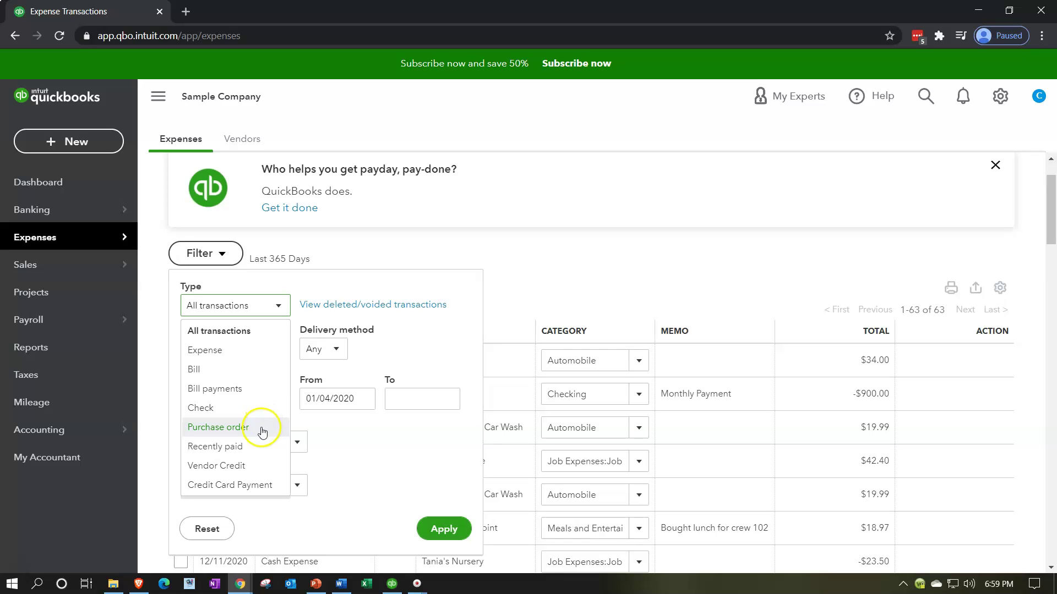
left_click(254, 350)
left_click(443, 528)
scroll(451, 475, "down", 8)
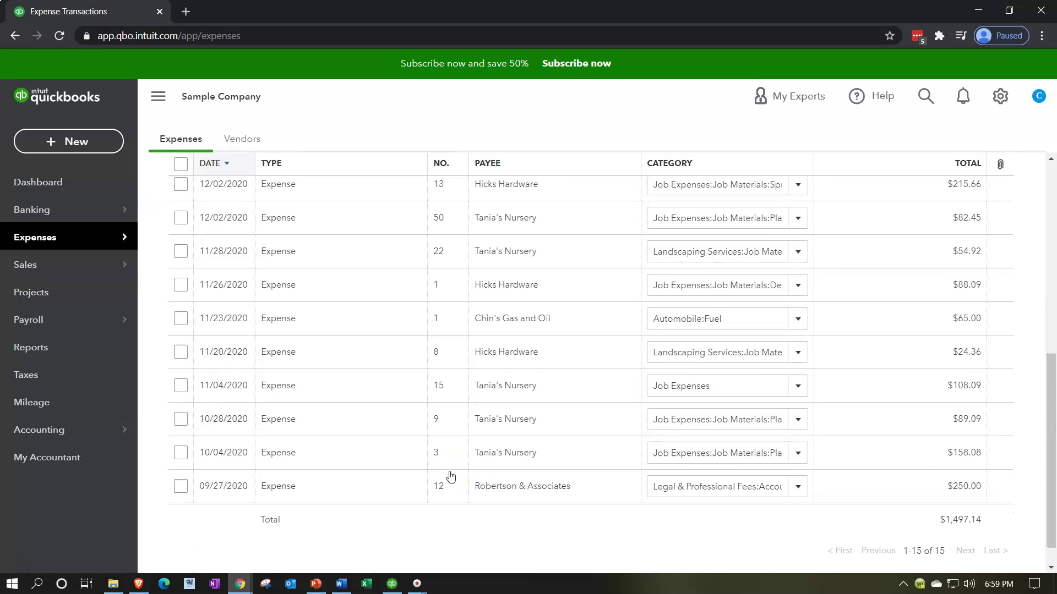
scroll(451, 475, "up", 8)
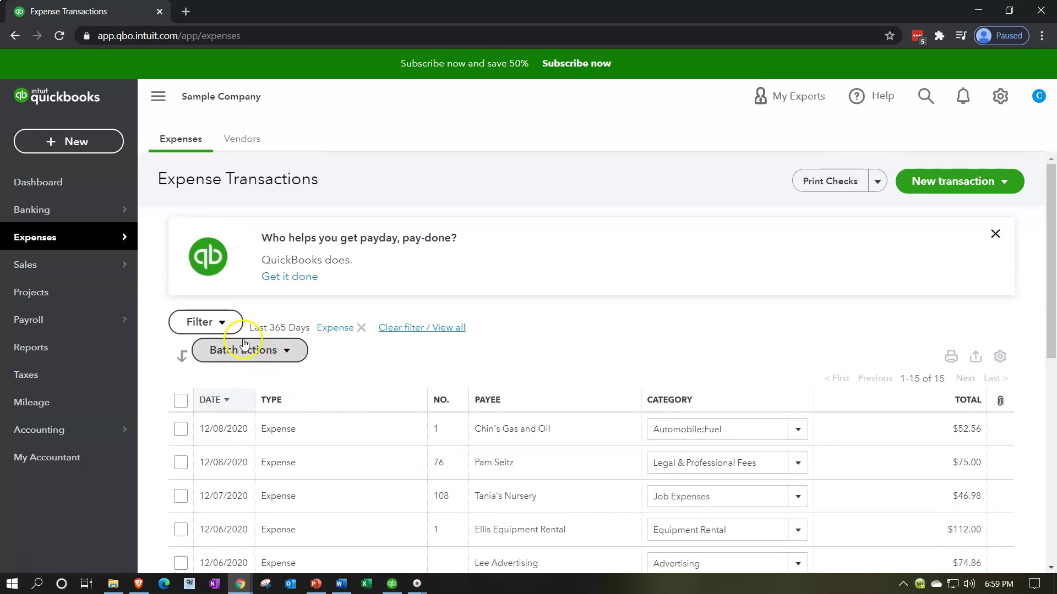
Reset the filter and show only Bill transactions with Open status.
left_click(204, 321)
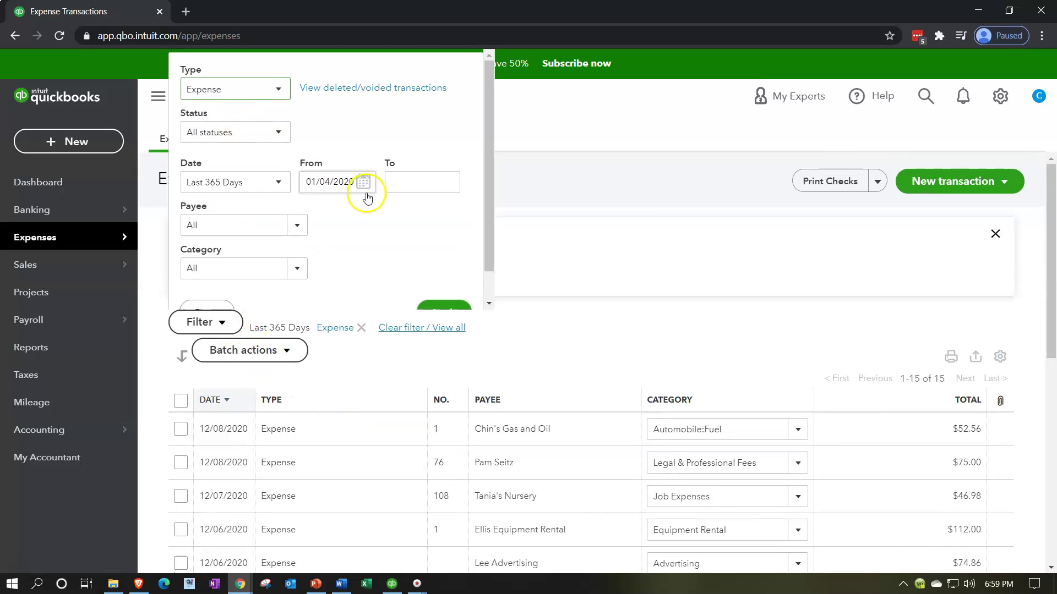
scroll(379, 212, "down", 1)
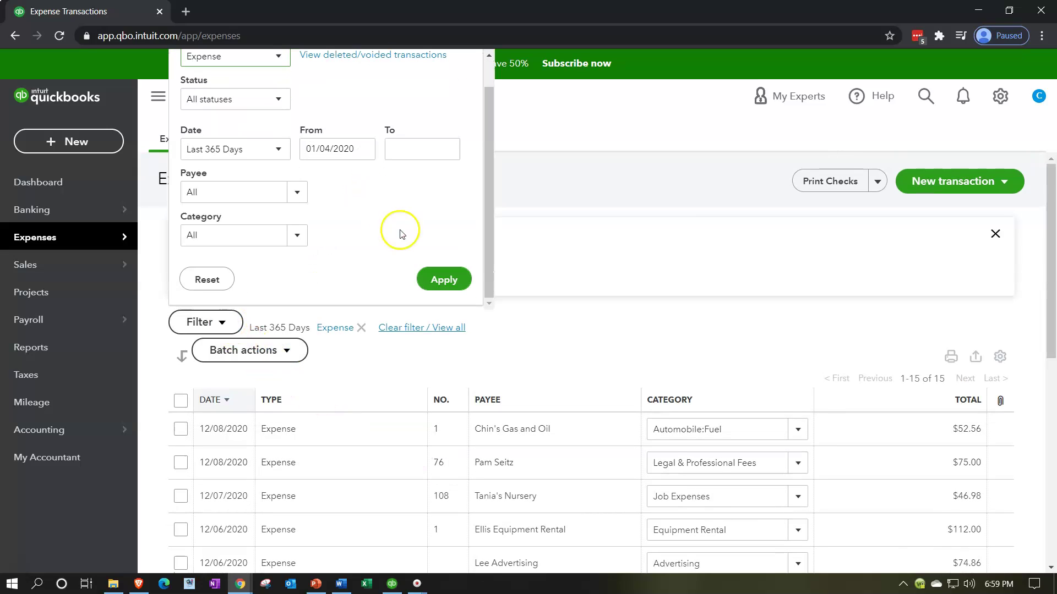
left_click(226, 282)
scroll(317, 242, "up", 1)
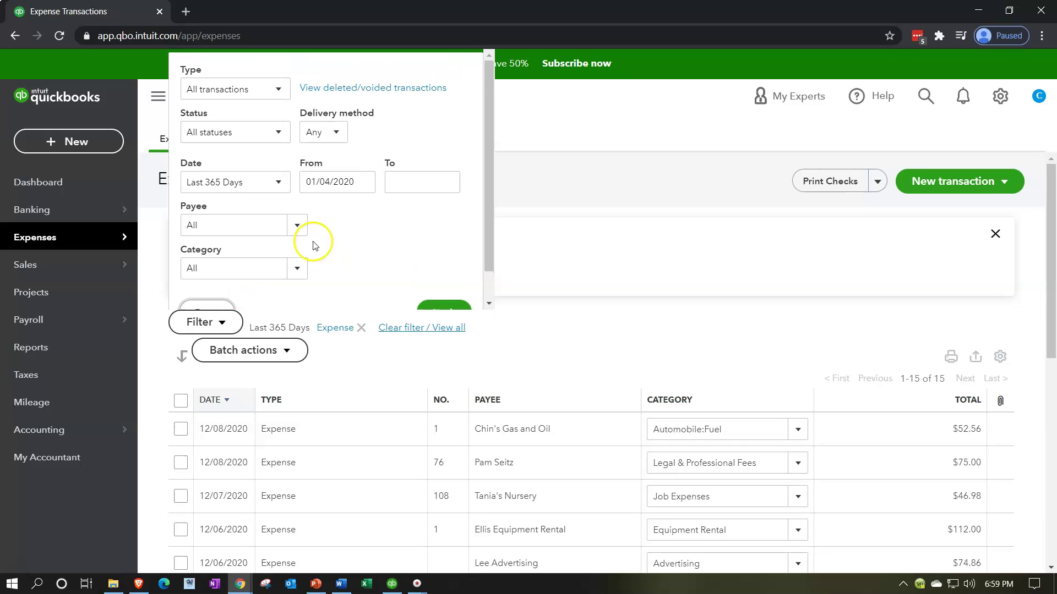
left_click(279, 136)
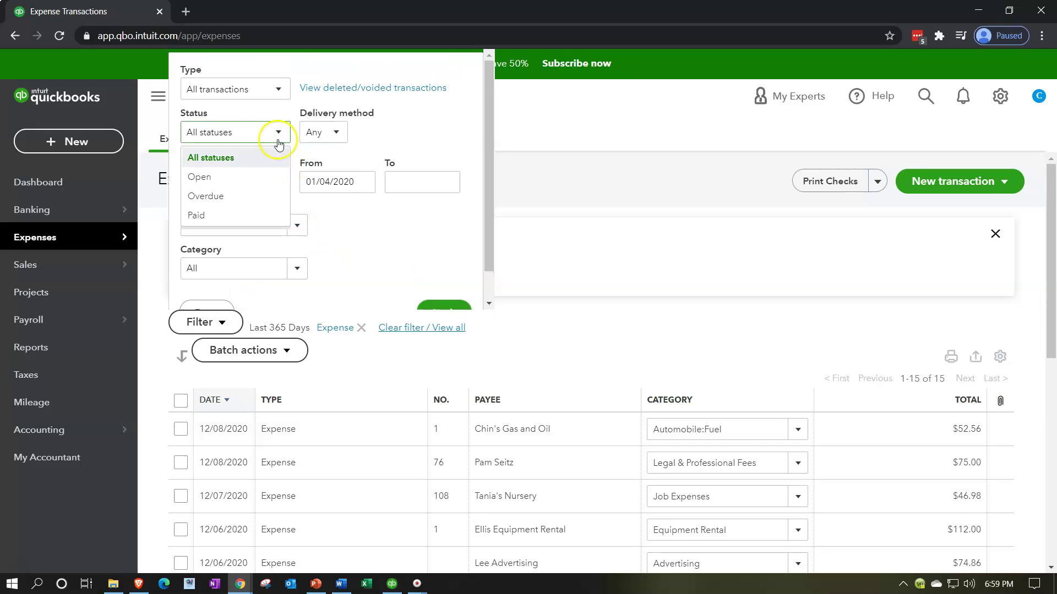
left_click(220, 178)
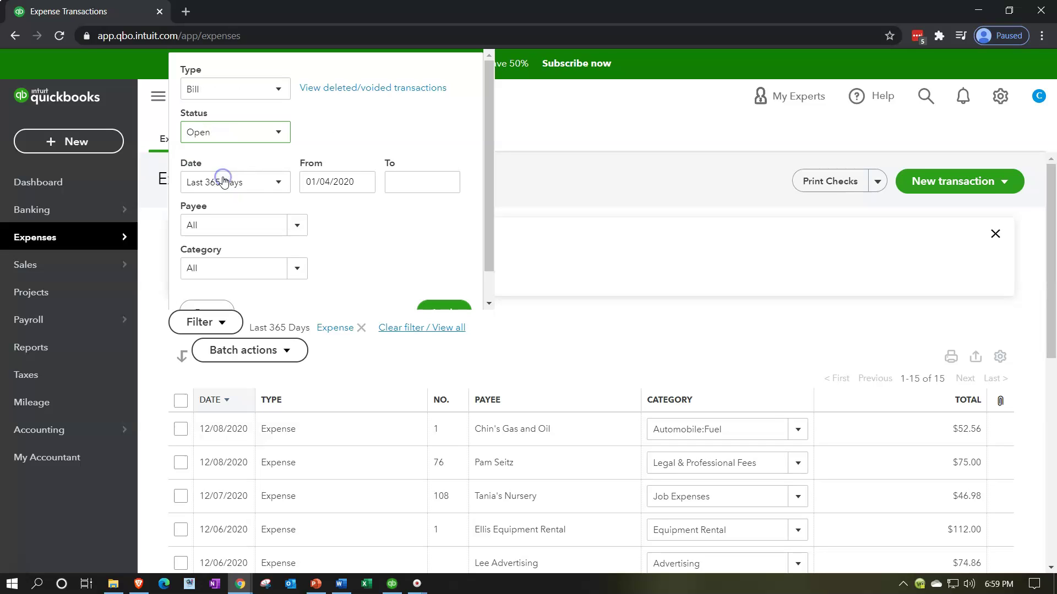
scroll(380, 253, "down", 1)
left_click(441, 278)
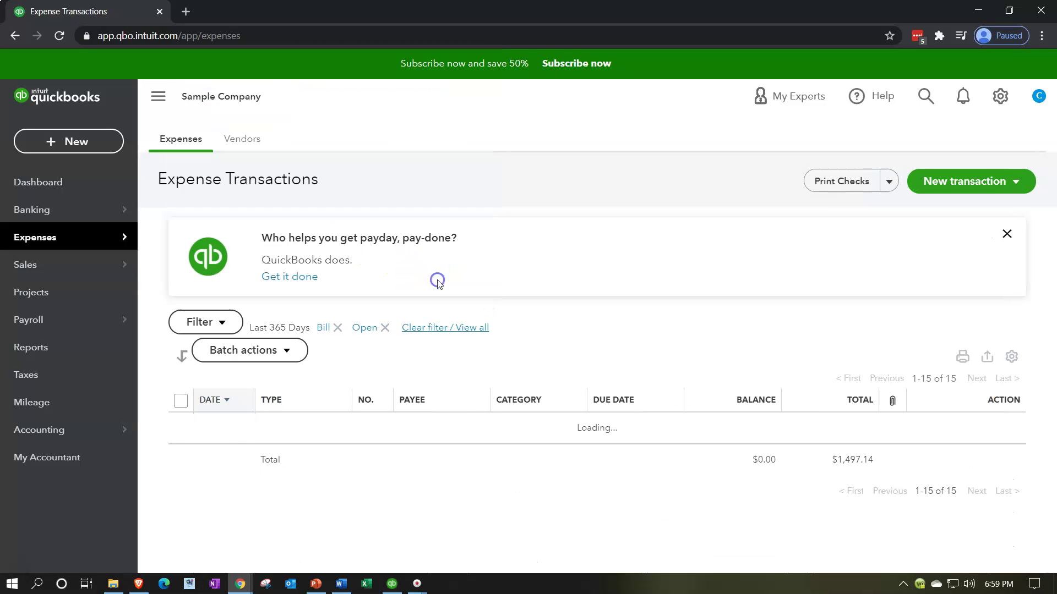
Duplicate the Expense Transactions browser tab and show the Dashboard in the new tab.
scroll(438, 283, "down", 2)
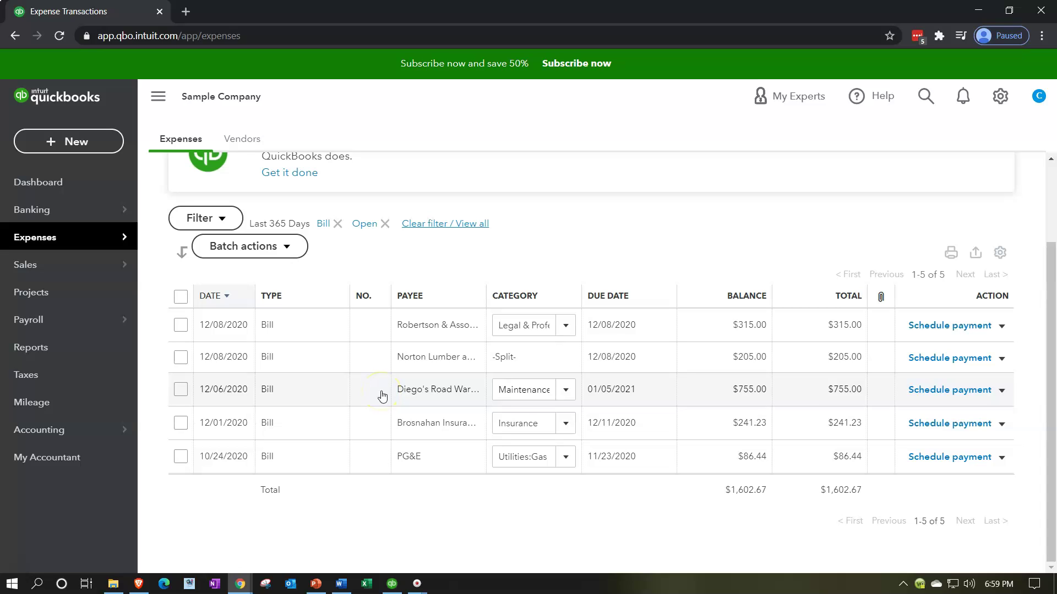
scroll(383, 395, "up", 2)
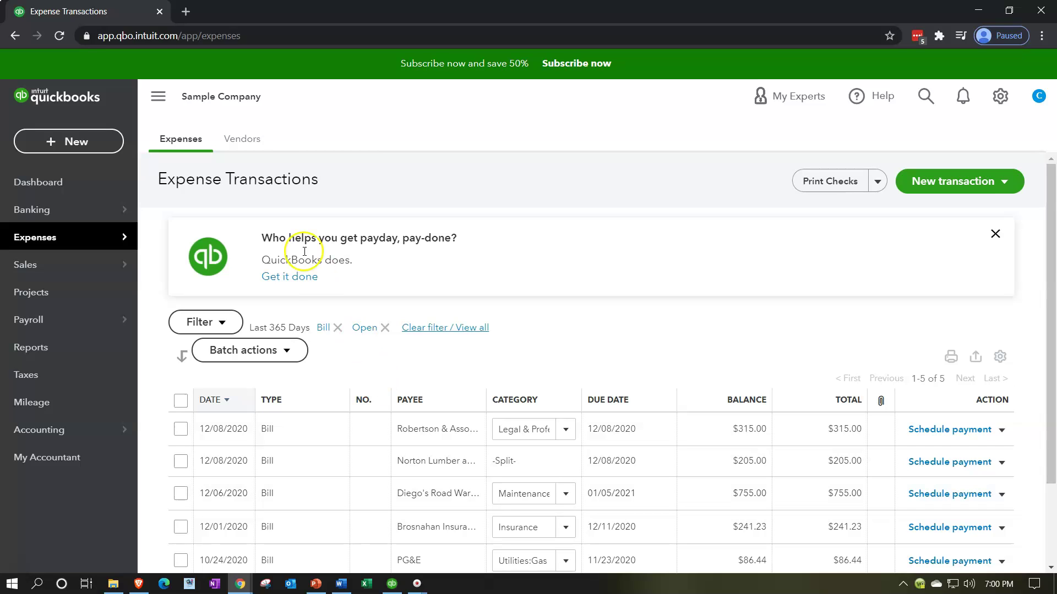
left_click(121, 12)
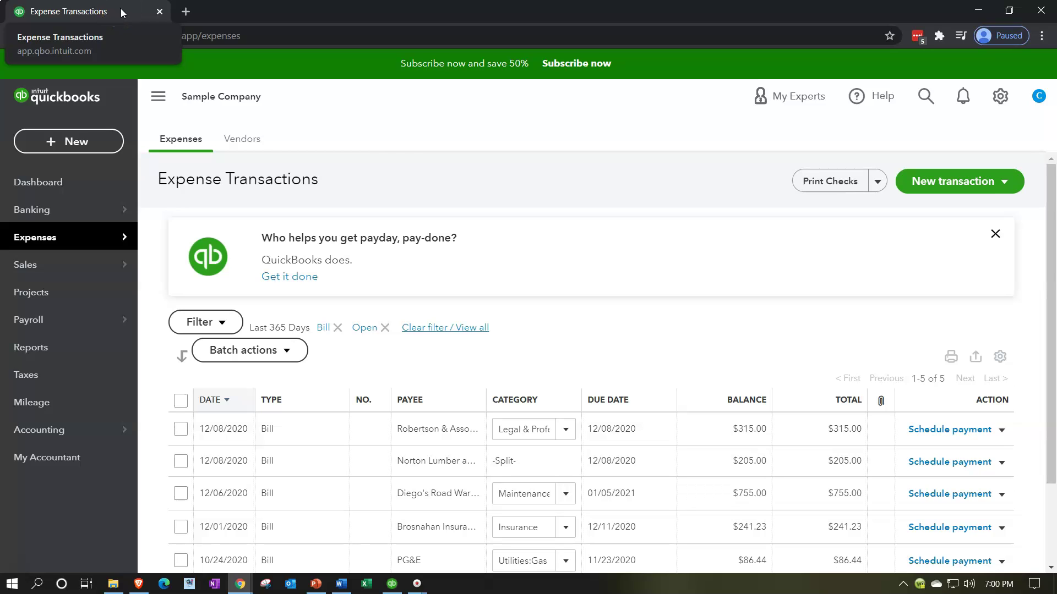
right_click(121, 10)
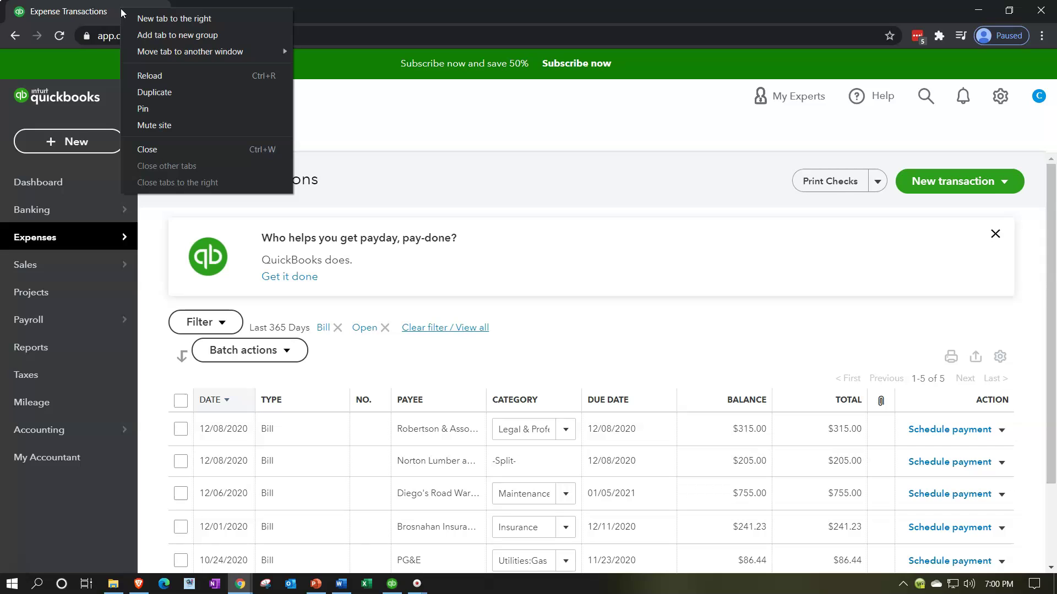
left_click(142, 77)
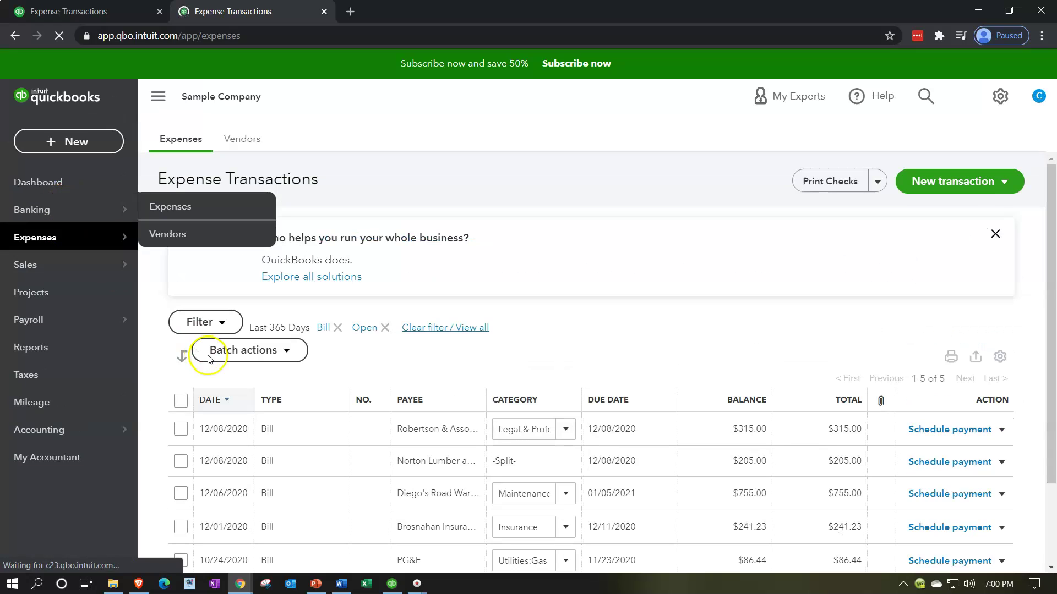
left_click(55, 191)
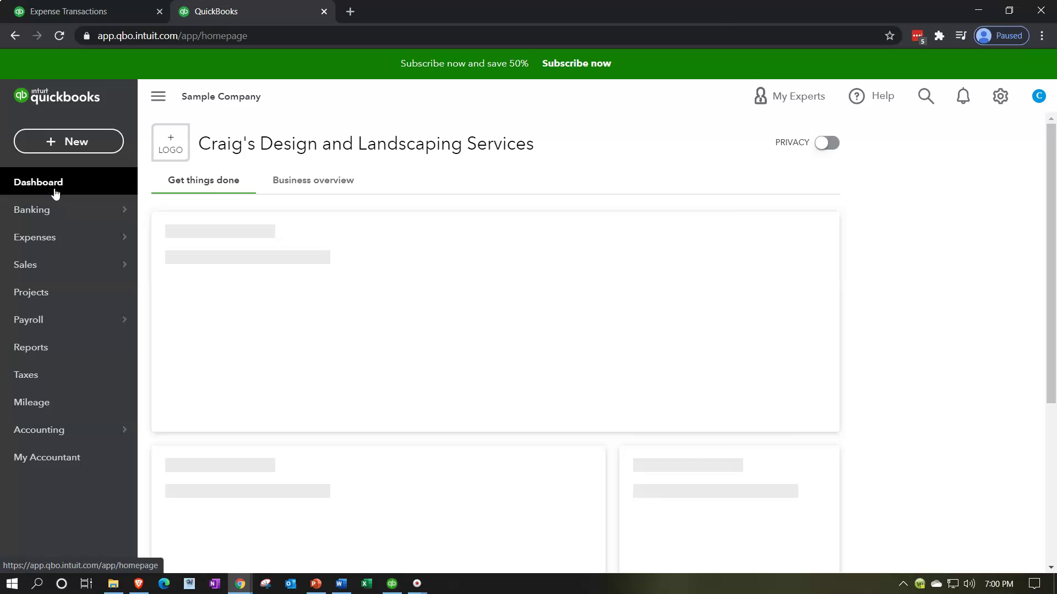
Open Pay Bills from + New, then return to the tab showing open bills totalling $1,602.67.
left_click(76, 149)
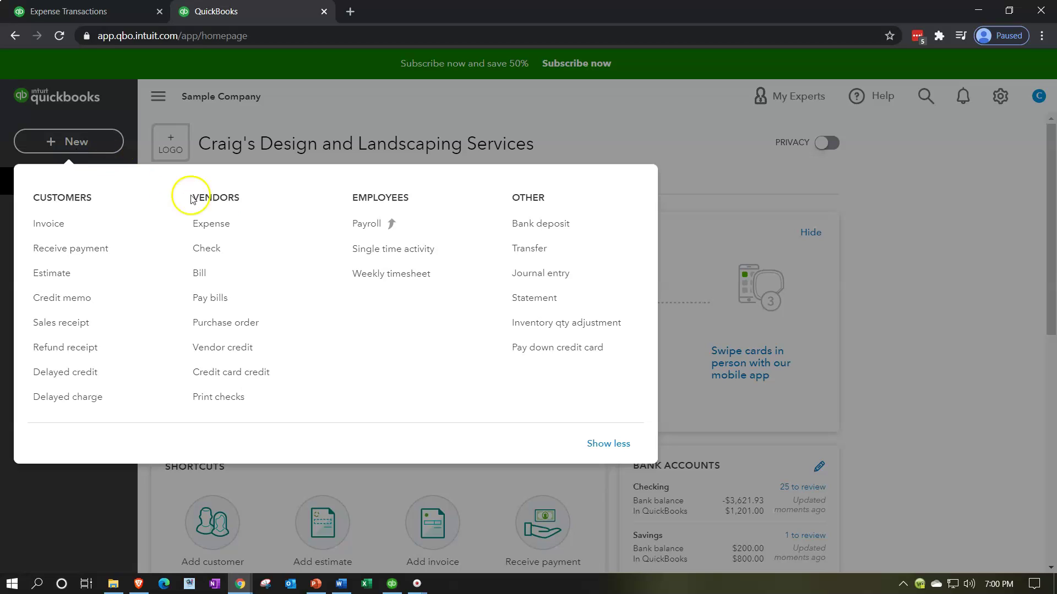
left_click(244, 299)
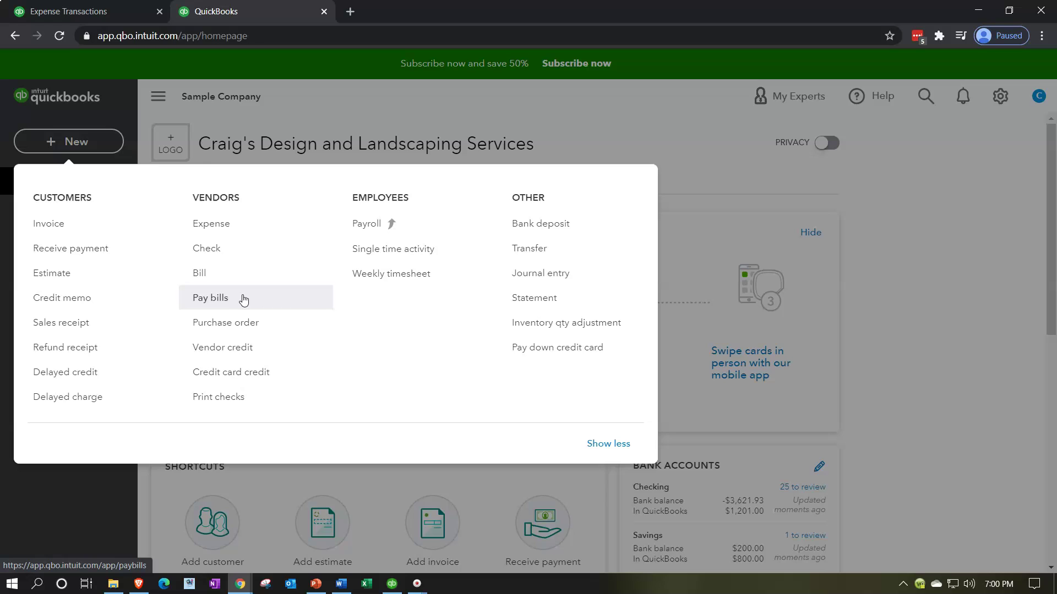
left_click(244, 300)
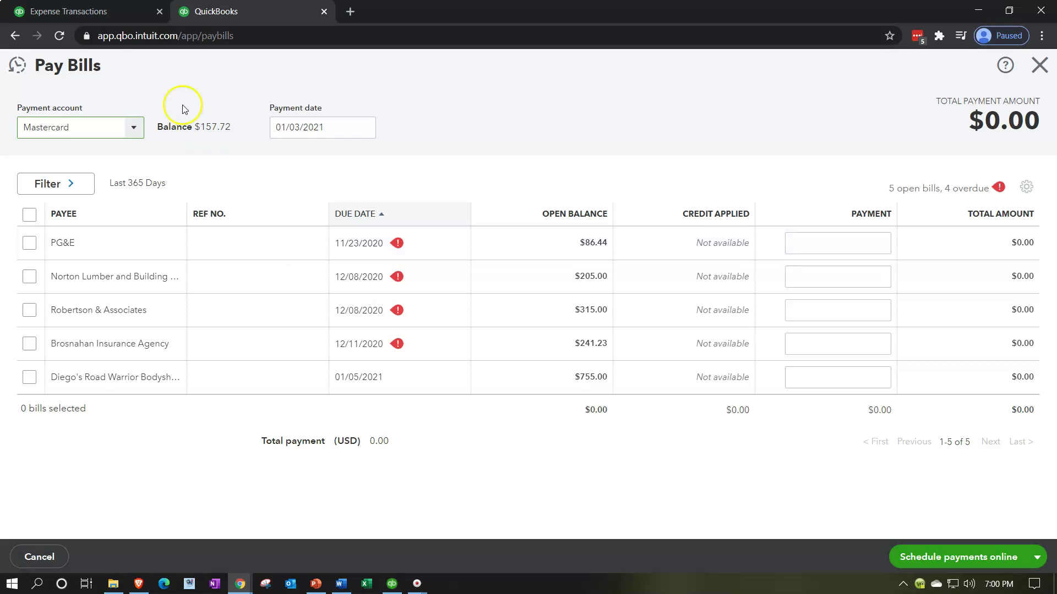
left_click(104, 16)
scroll(378, 285, "down", 2)
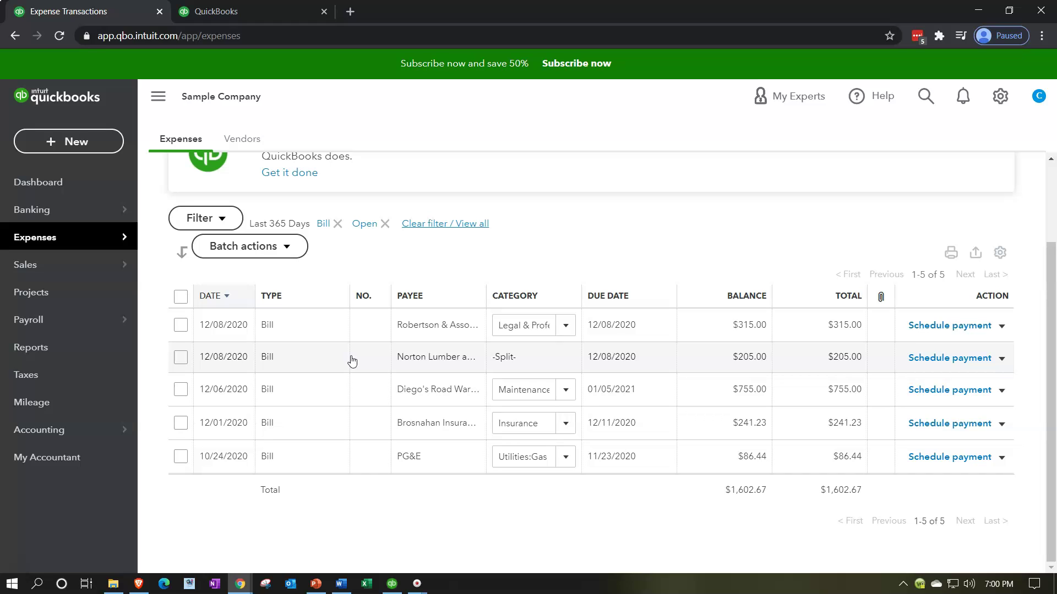
Open the Filter panel and scroll through the Payee dropdown list.
left_click(223, 218)
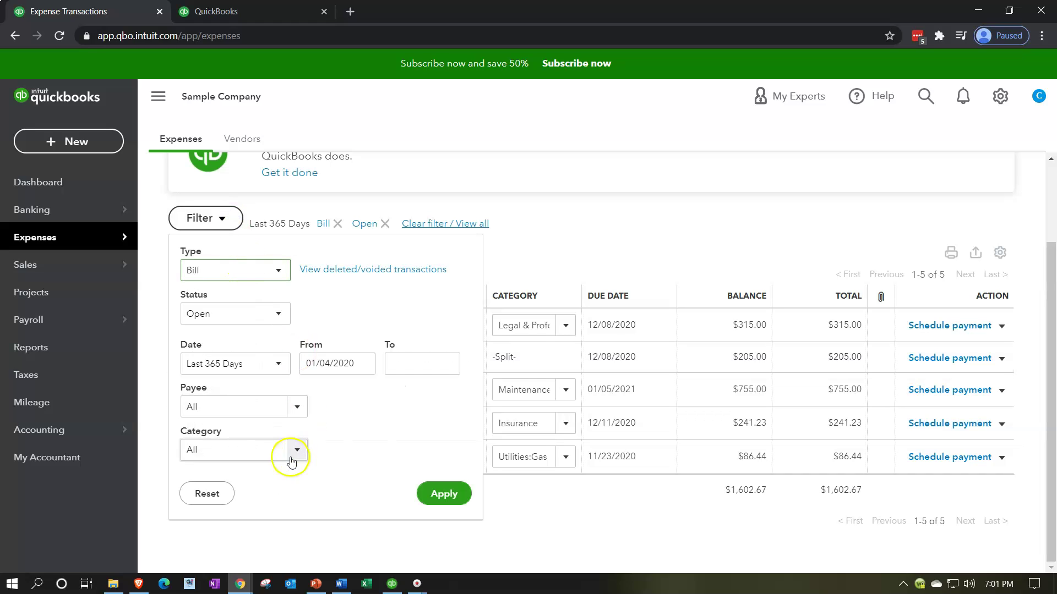
left_click(219, 497)
left_click(297, 407)
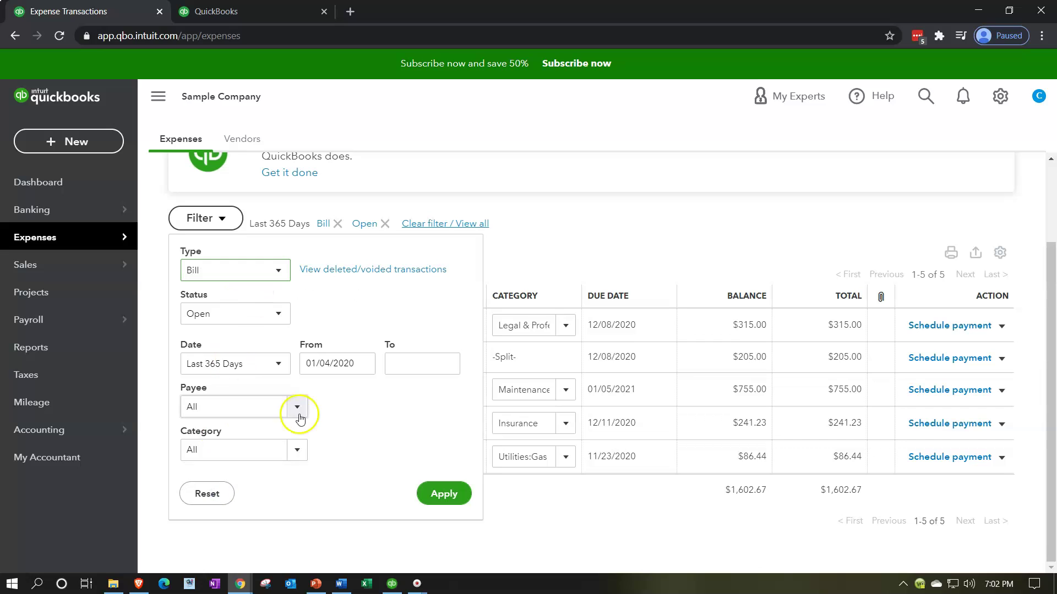
scroll(296, 350, "down", 5)
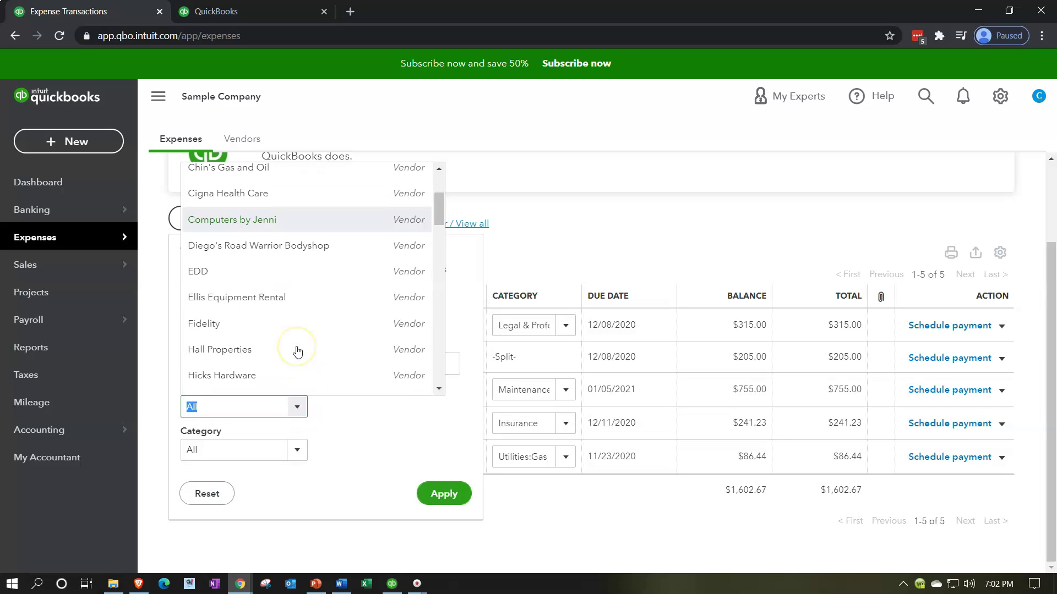
scroll(352, 308, "down", 7)
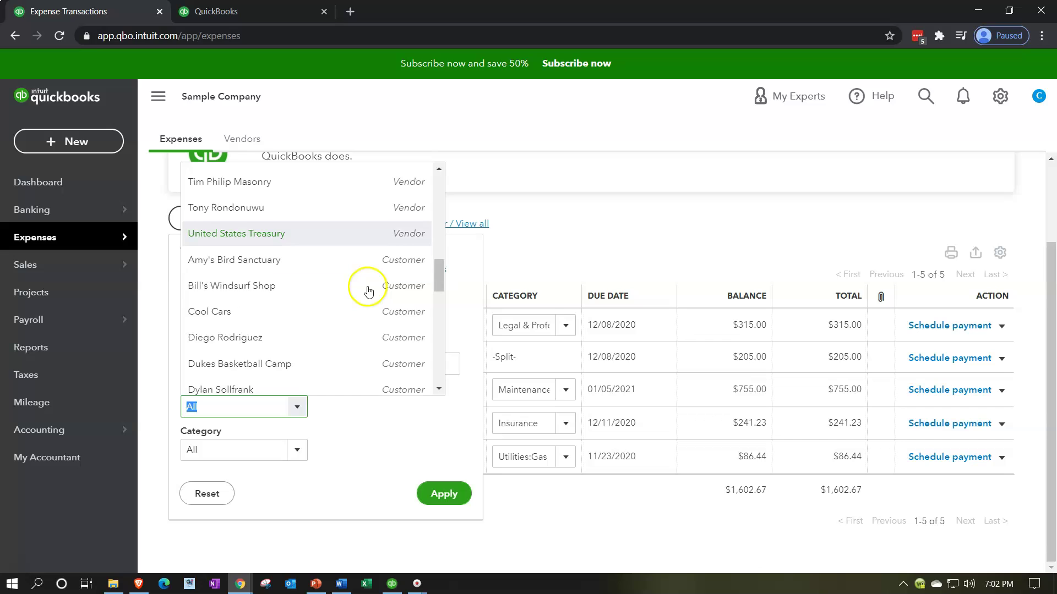
scroll(367, 291, "down", 1)
left_click(401, 408)
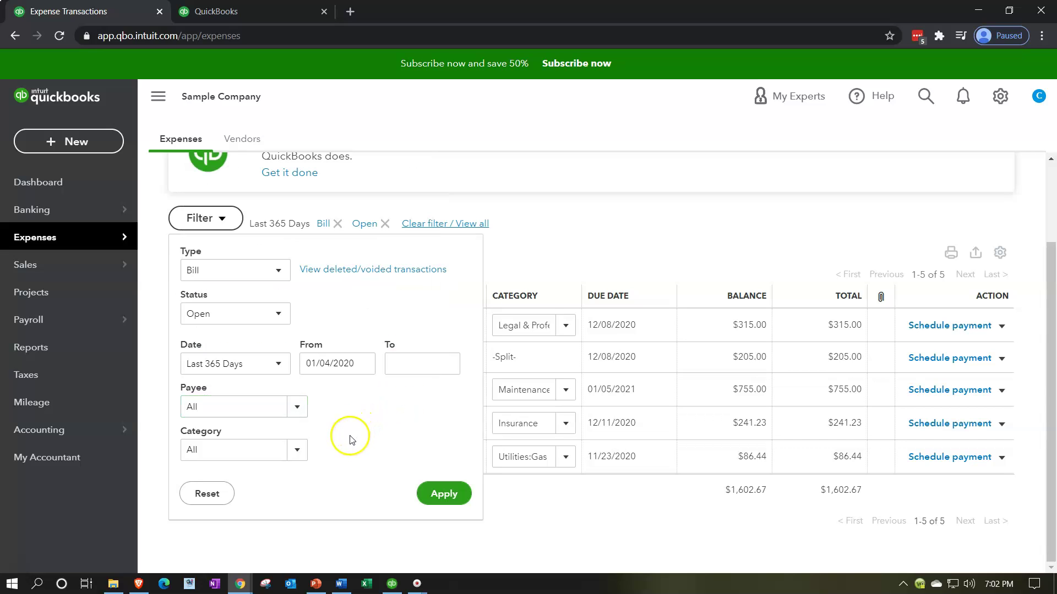
Scroll through the Category dropdown list in the filter panel.
left_click(297, 450)
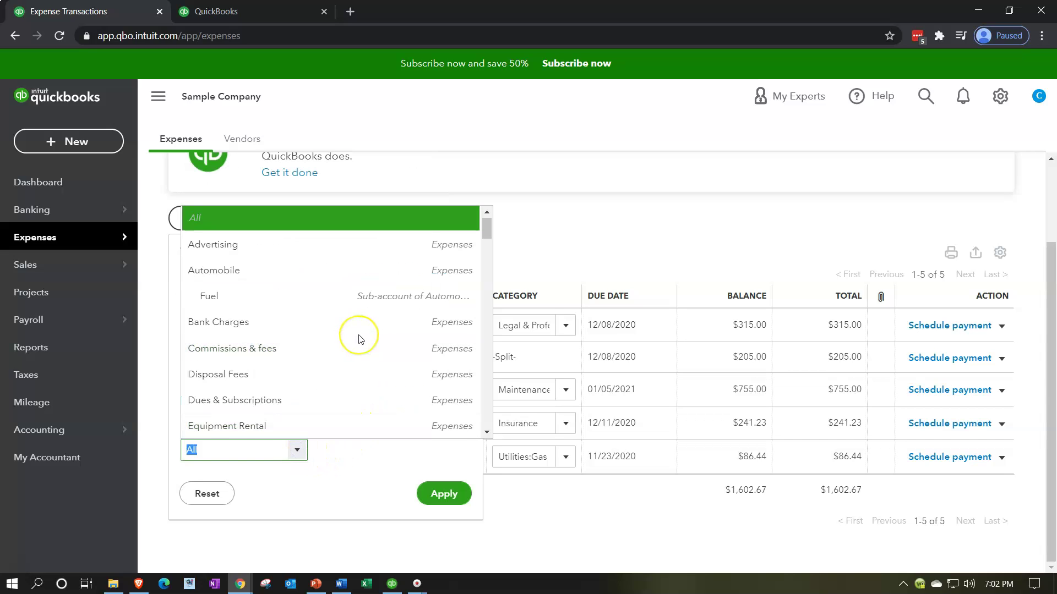
scroll(358, 337, "down", 2)
scroll(359, 337, "down", 6)
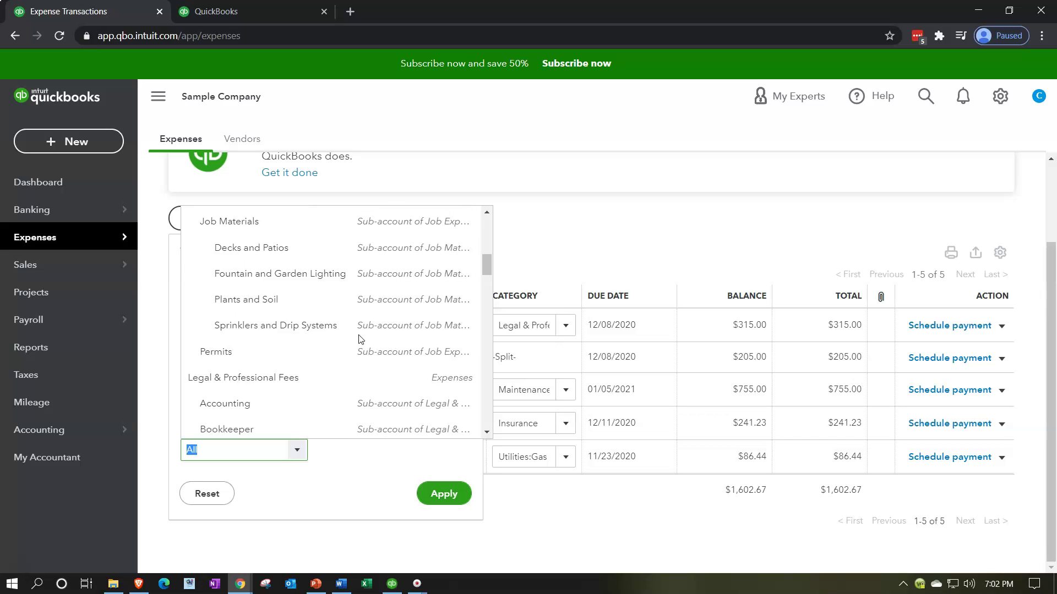
left_click(356, 480)
Reset and reapply the filter to list all 63 transactions of every type.
left_click(579, 234)
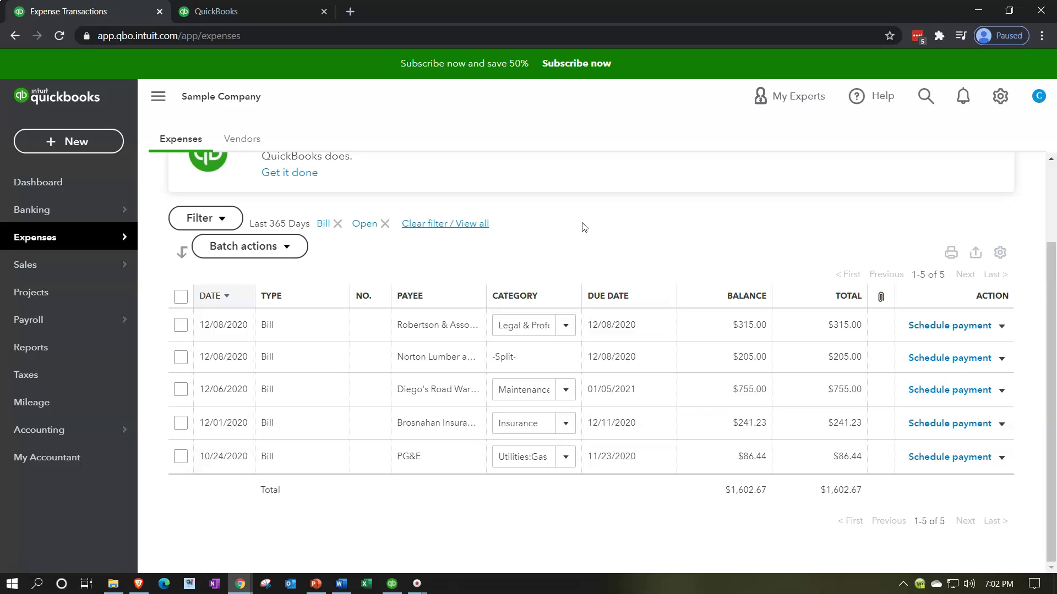
left_click(205, 218)
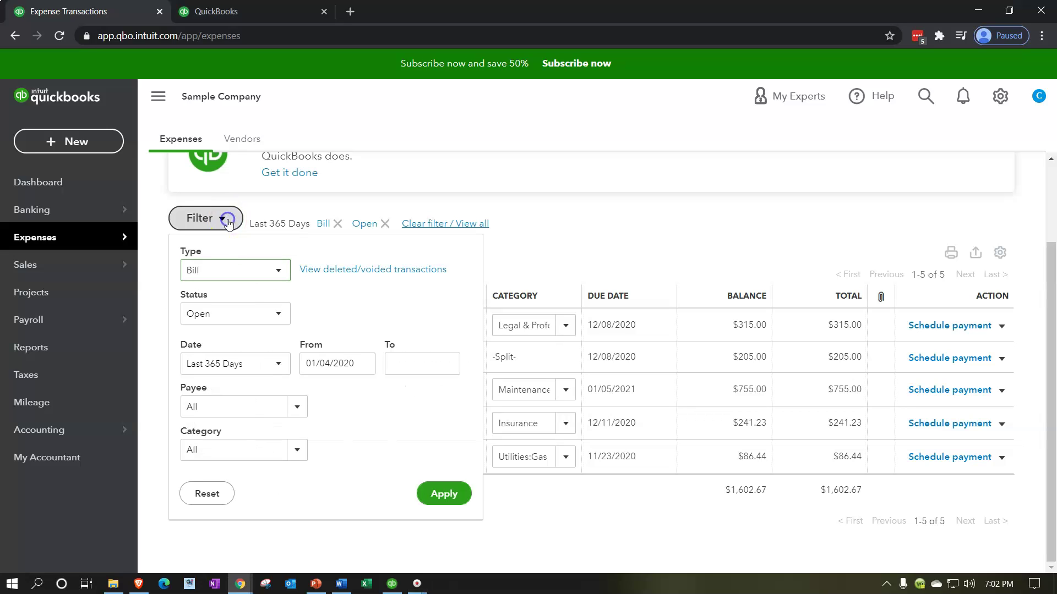
left_click(215, 498)
left_click(442, 492)
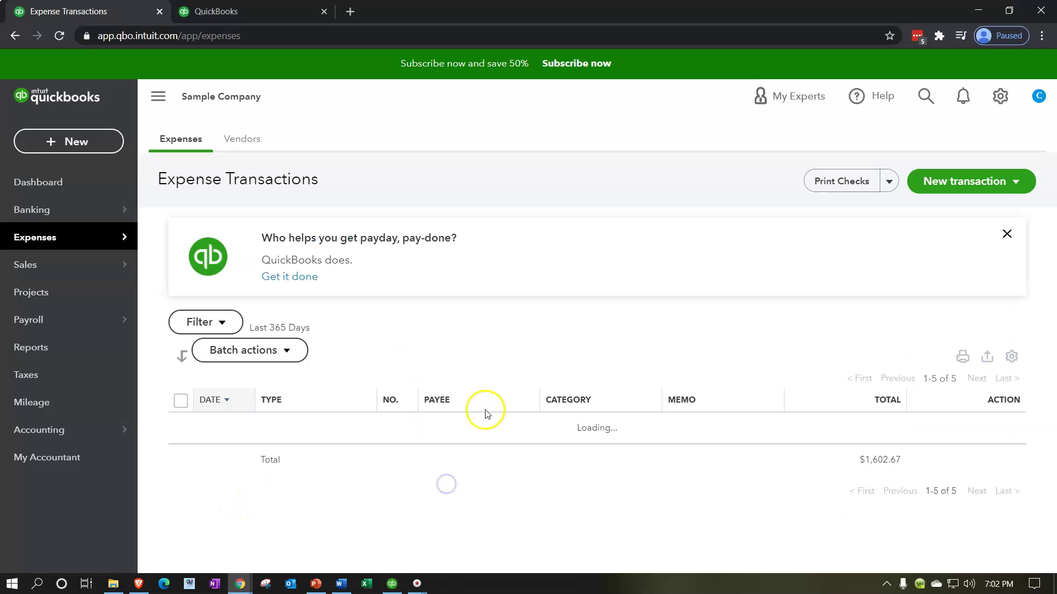
scroll(523, 346, "down", 4)
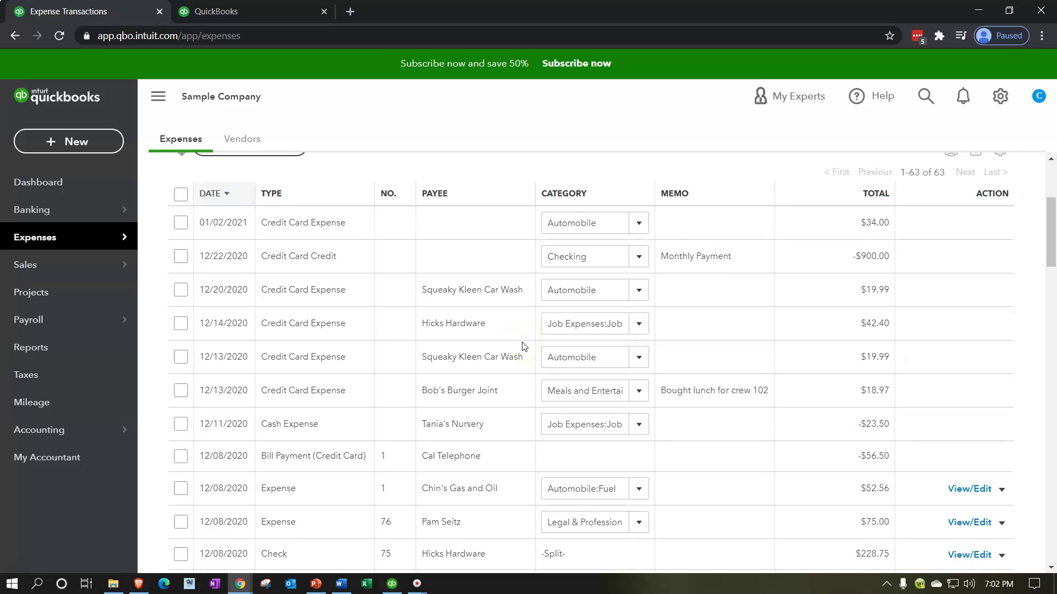
left_click(374, 435)
scroll(373, 436, "down", 1)
scroll(373, 437, "down", 1)
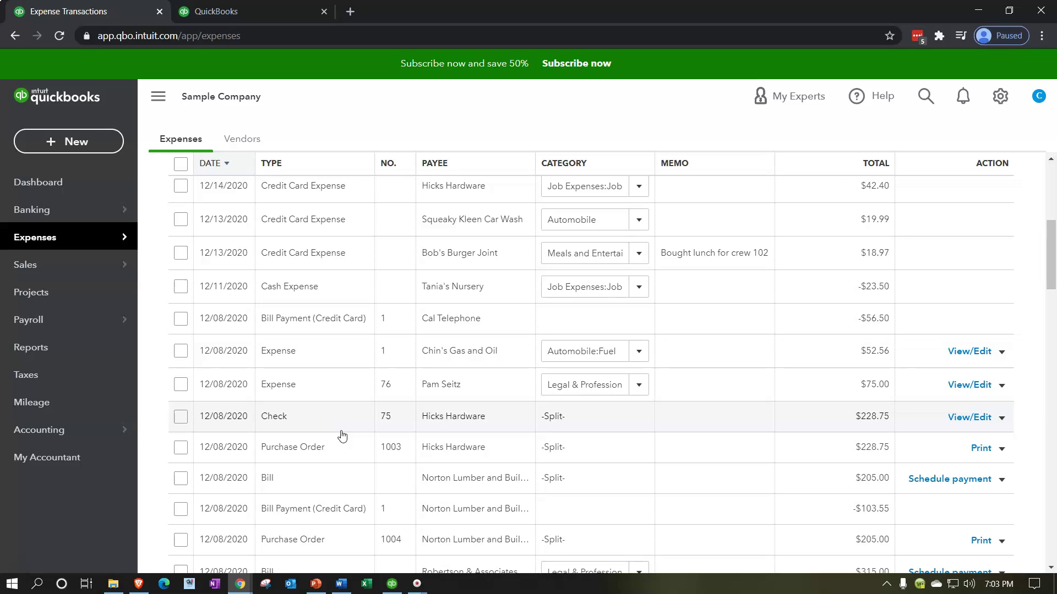
Close Pay Bills in the second tab and open the Chart of Accounts from Accounting.
left_click(274, 11)
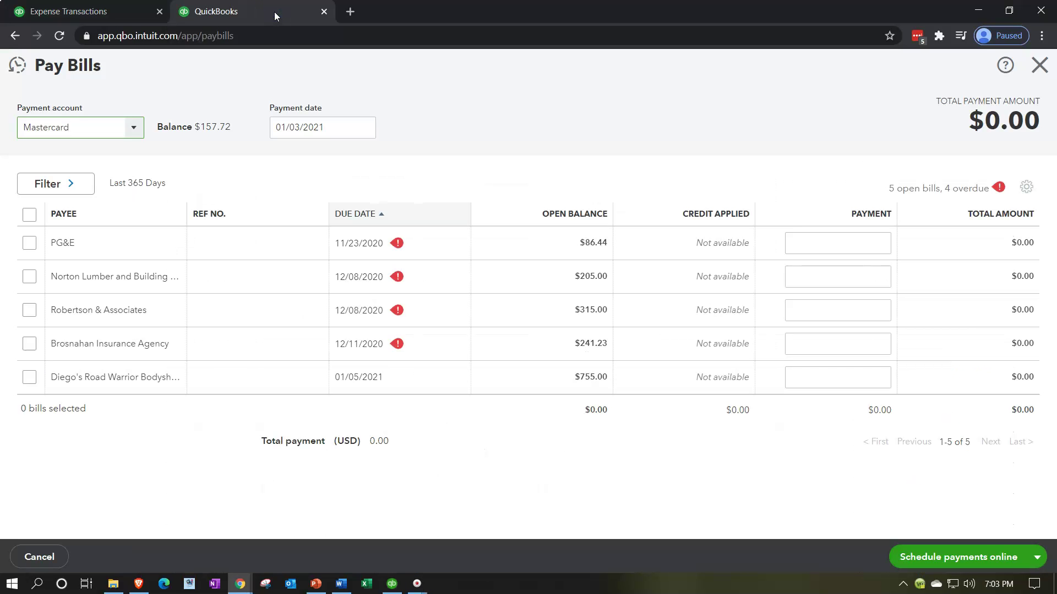
left_click(1039, 65)
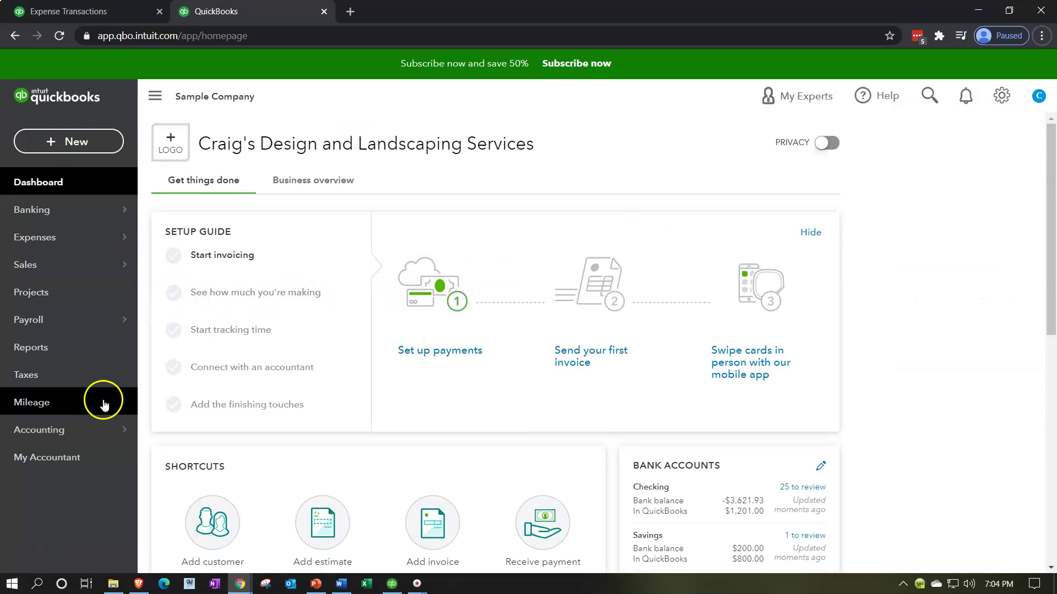
left_click(70, 440)
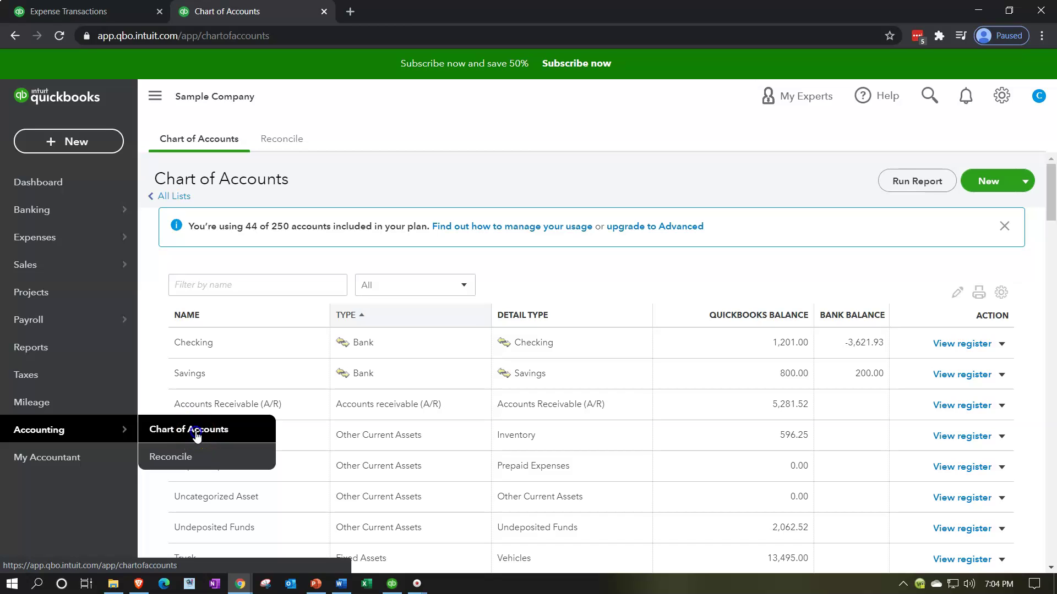
left_click(196, 432)
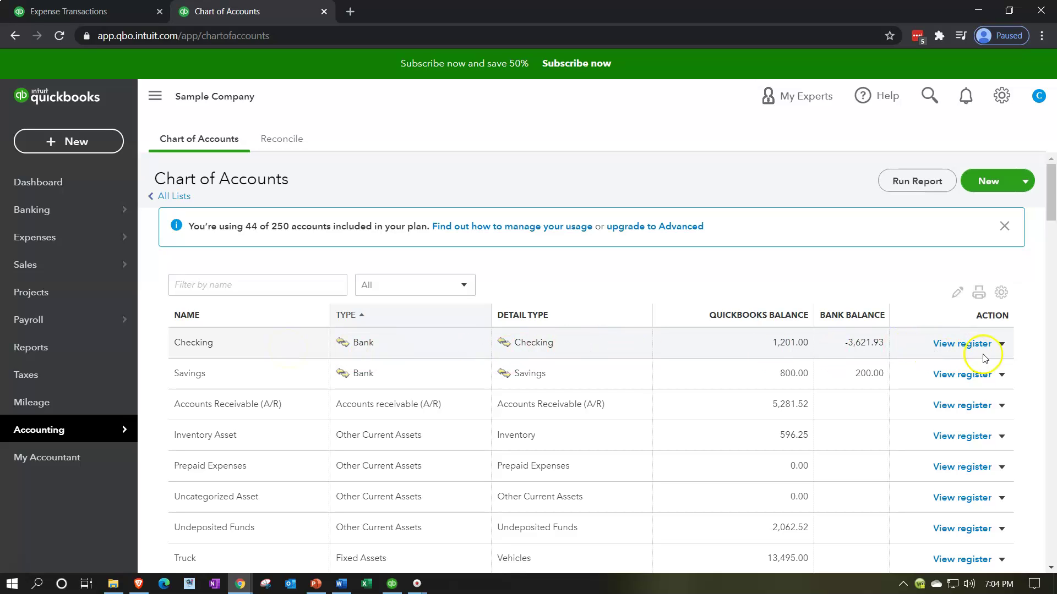
Open the Checking account's register from its row actions.
left_click(1002, 346)
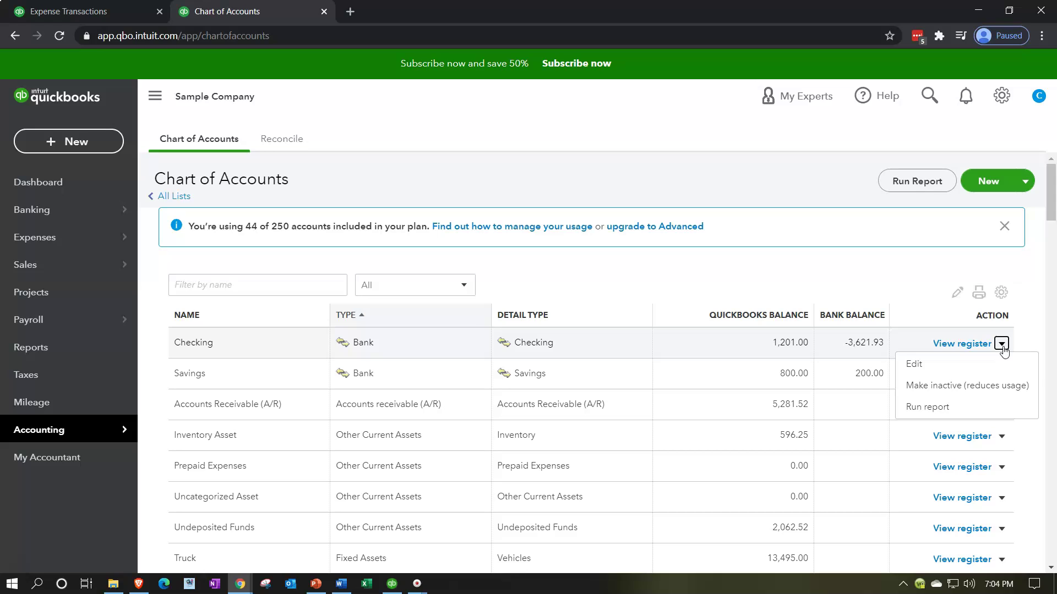
left_click(1002, 345)
left_click(969, 345)
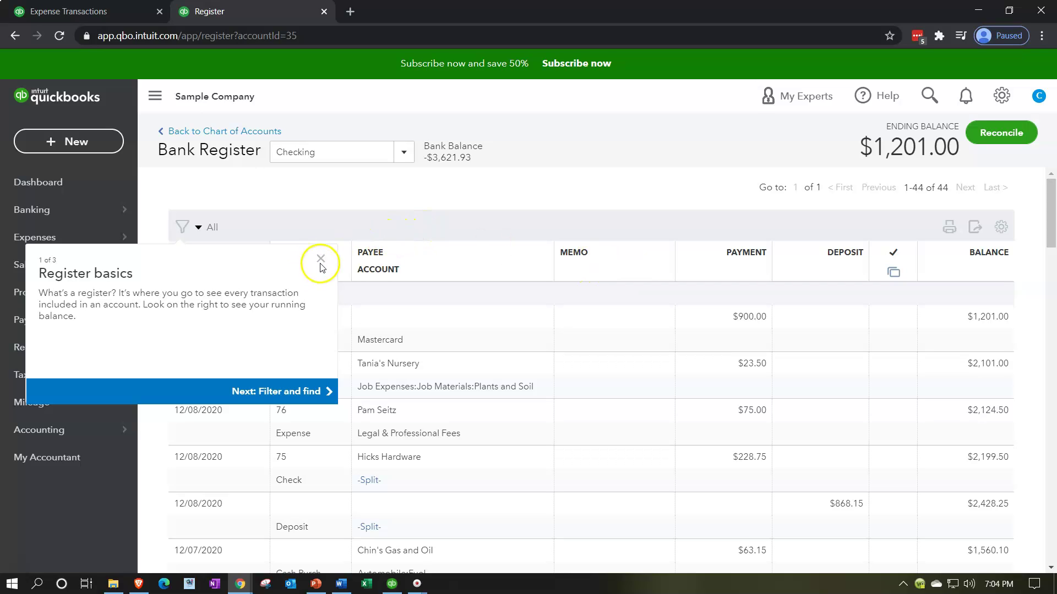
Dismiss the Register basics tour, look over the register, and return to Expense Transactions.
left_click(320, 264)
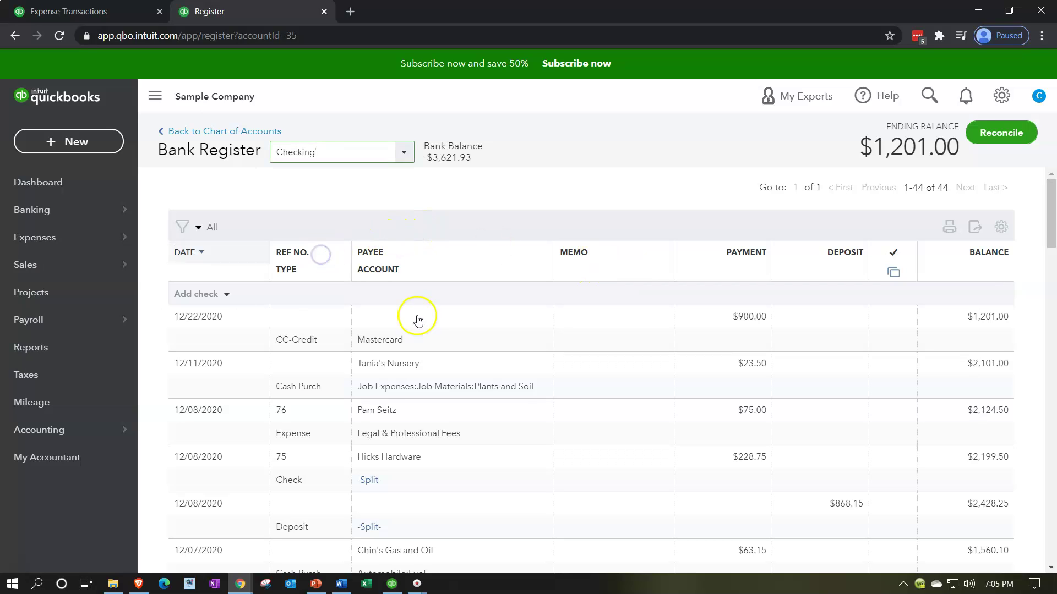
scroll(582, 403, "down", 3)
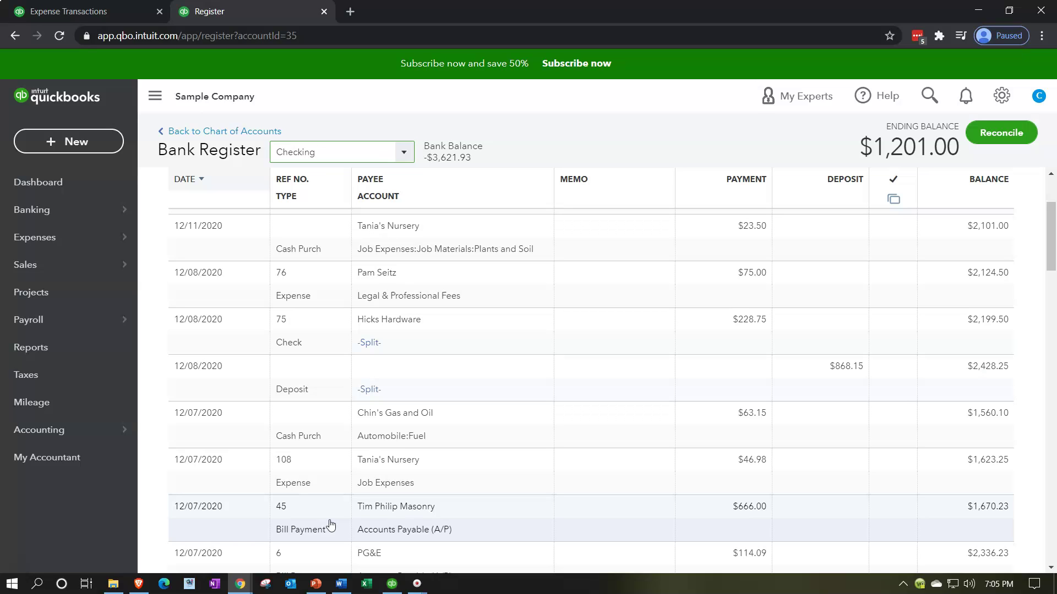
scroll(331, 525, "up", 2)
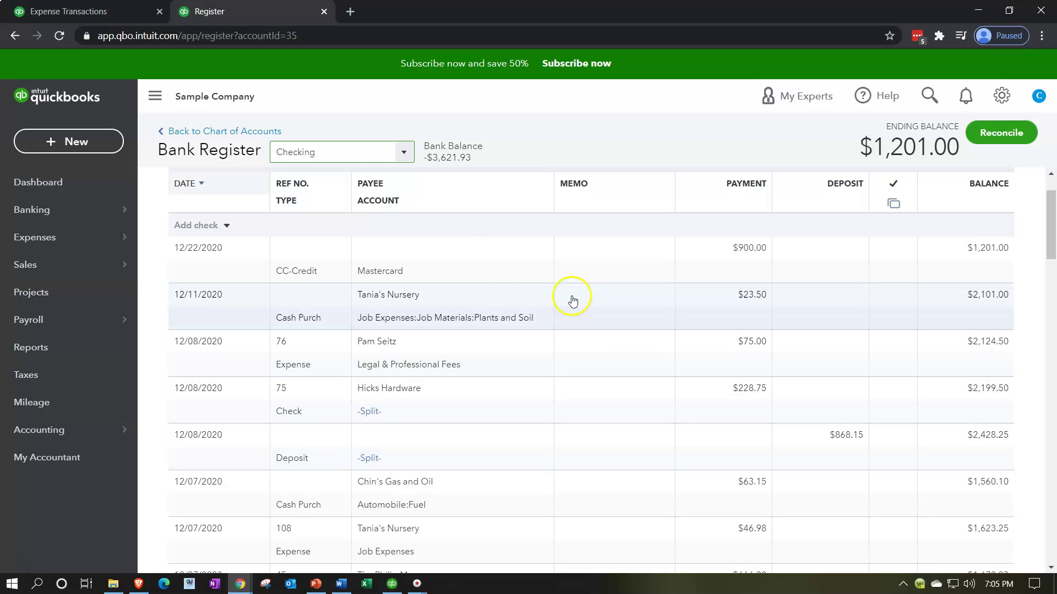
left_click(103, 13)
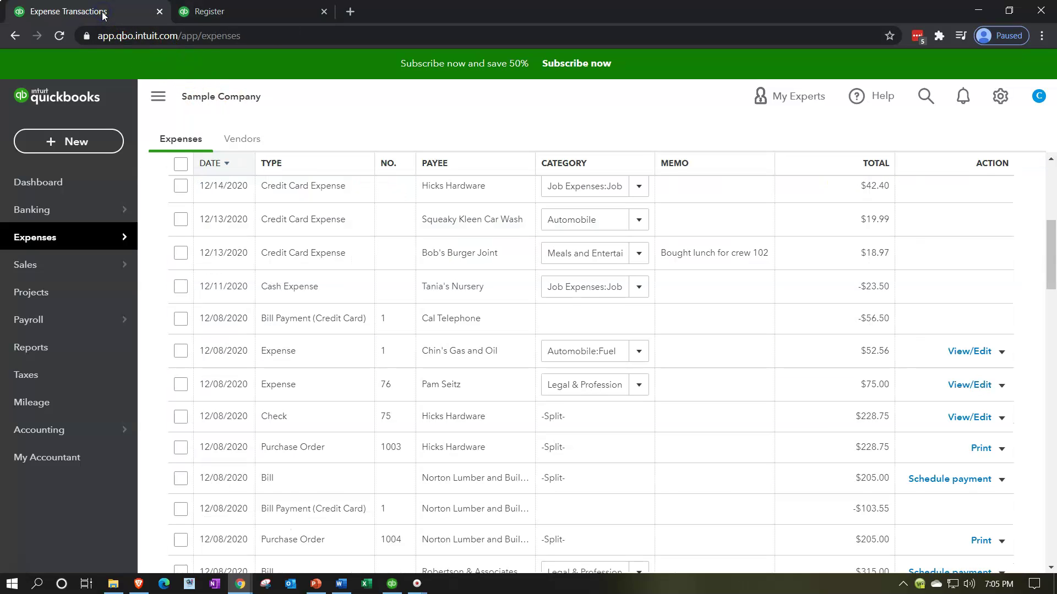
Show all 63 expense transactions from the last 365 days, newest a $34.00 credit card expense.
scroll(338, 410, "down", 1)
left_click(333, 414)
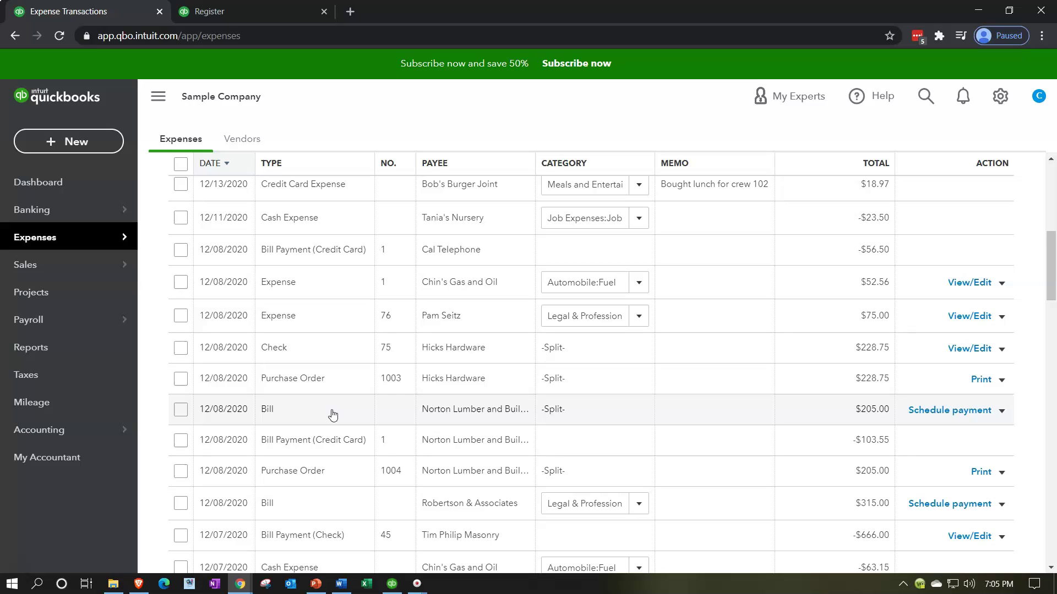
left_click(313, 418)
scroll(311, 417, "up", 7)
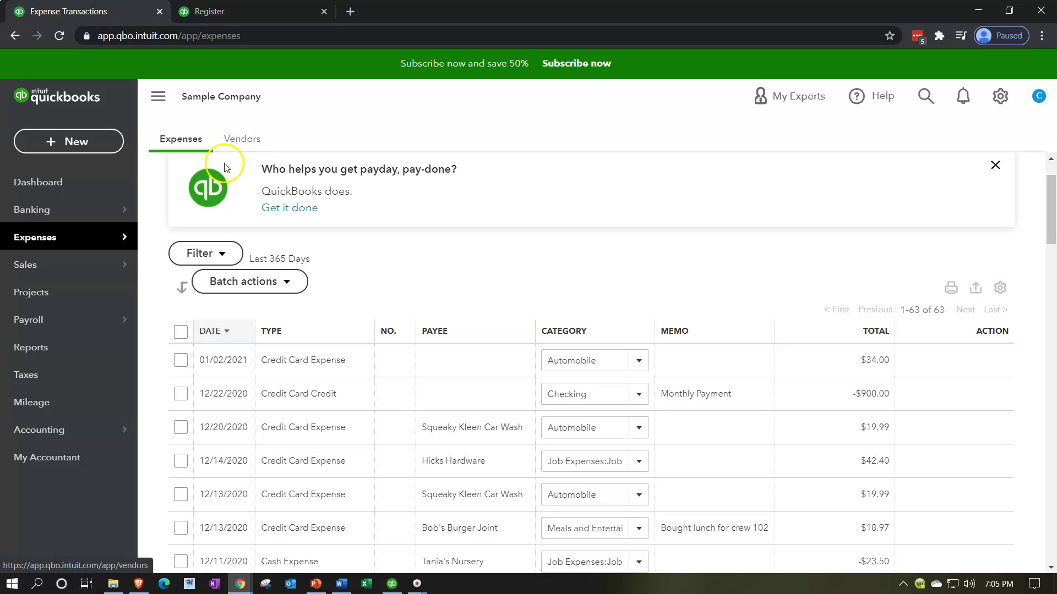
Open the Vendors list of 26 vendors ($848 overdue, $1,603 open) and scroll through it.
left_click(237, 142)
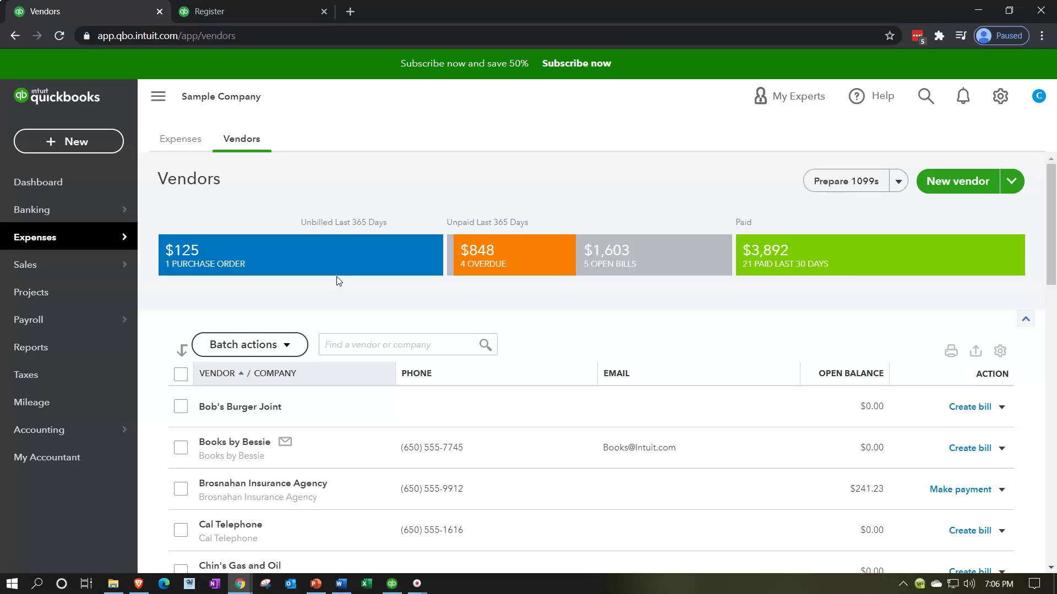
scroll(339, 281, "down", 3)
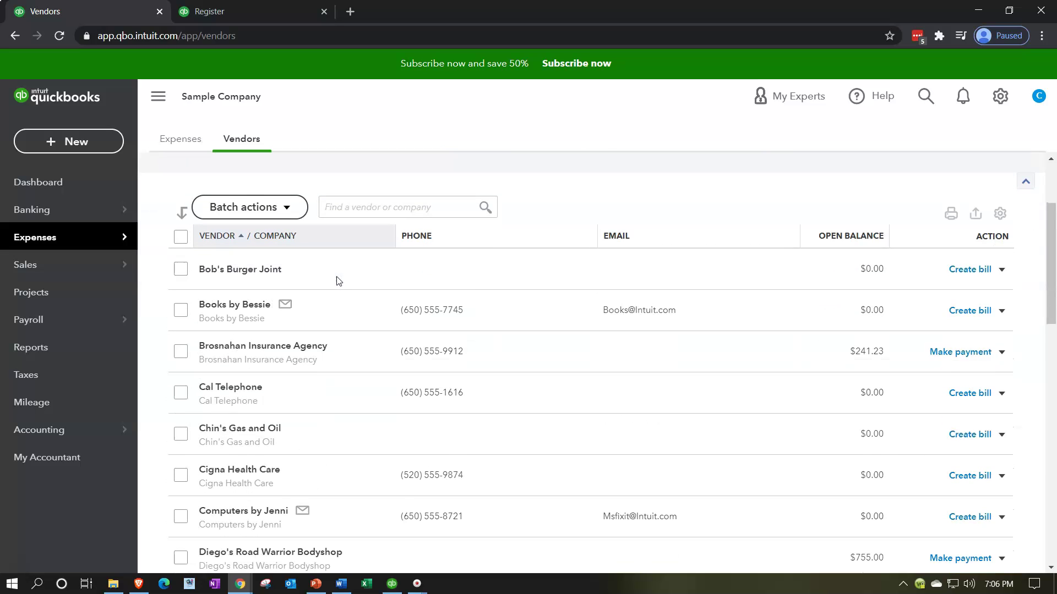
scroll(338, 281, "down", 8)
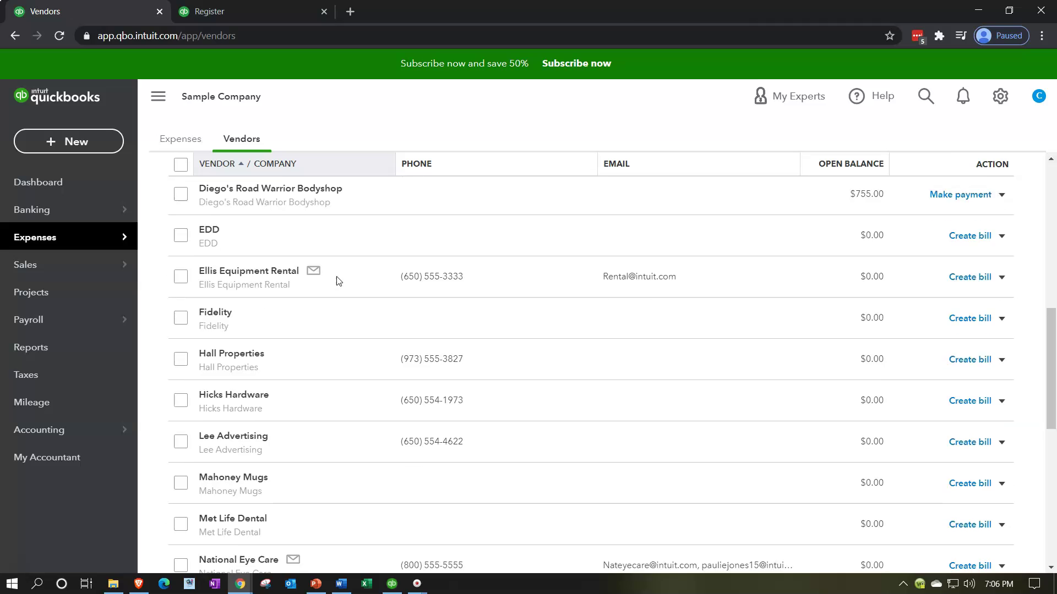
scroll(338, 281, "down", 9)
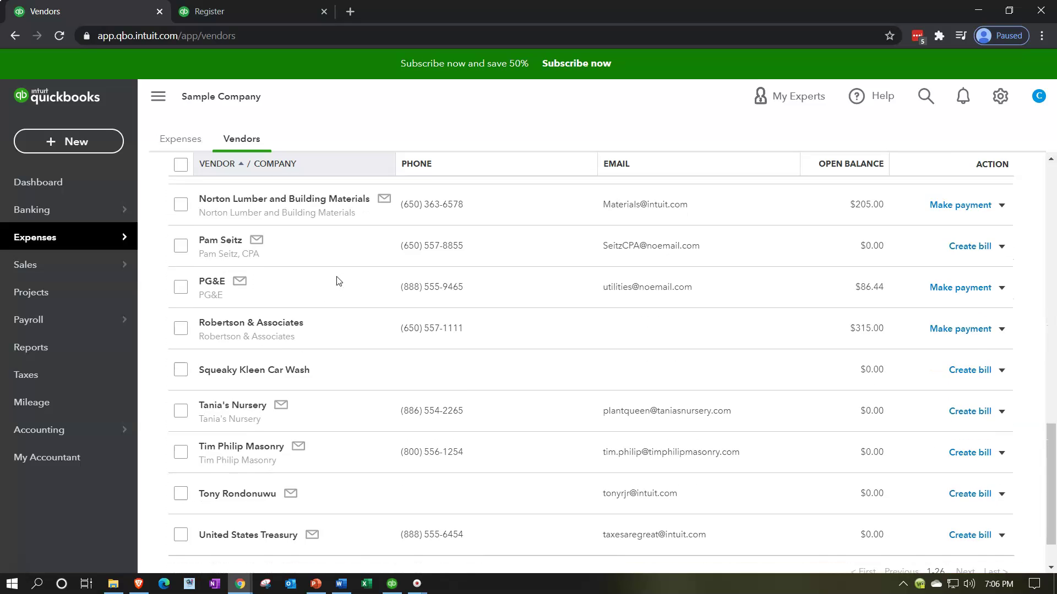
scroll(338, 282, "down", 2)
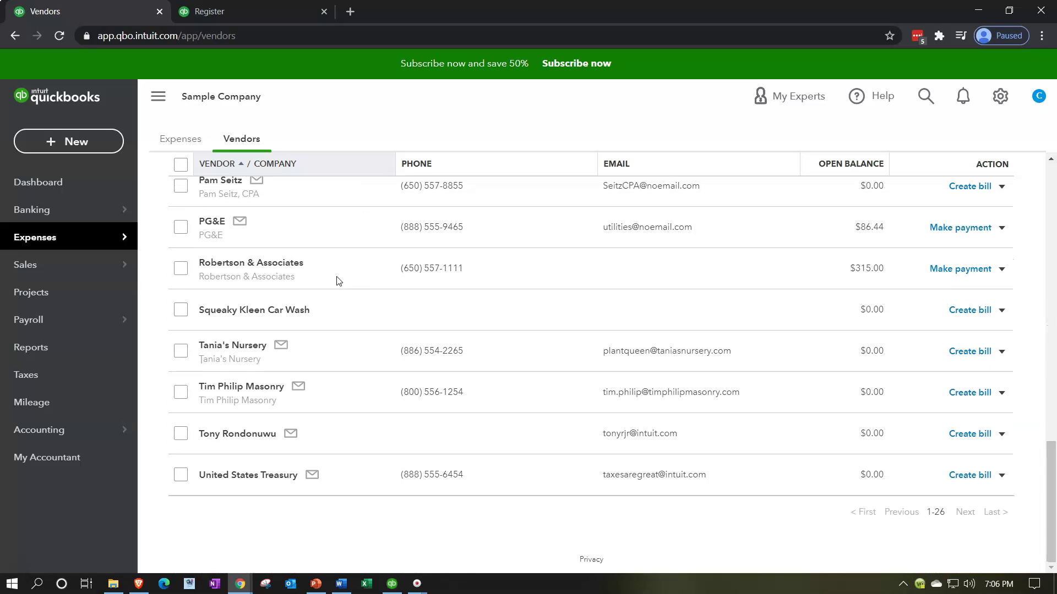
scroll(338, 281, "up", 15)
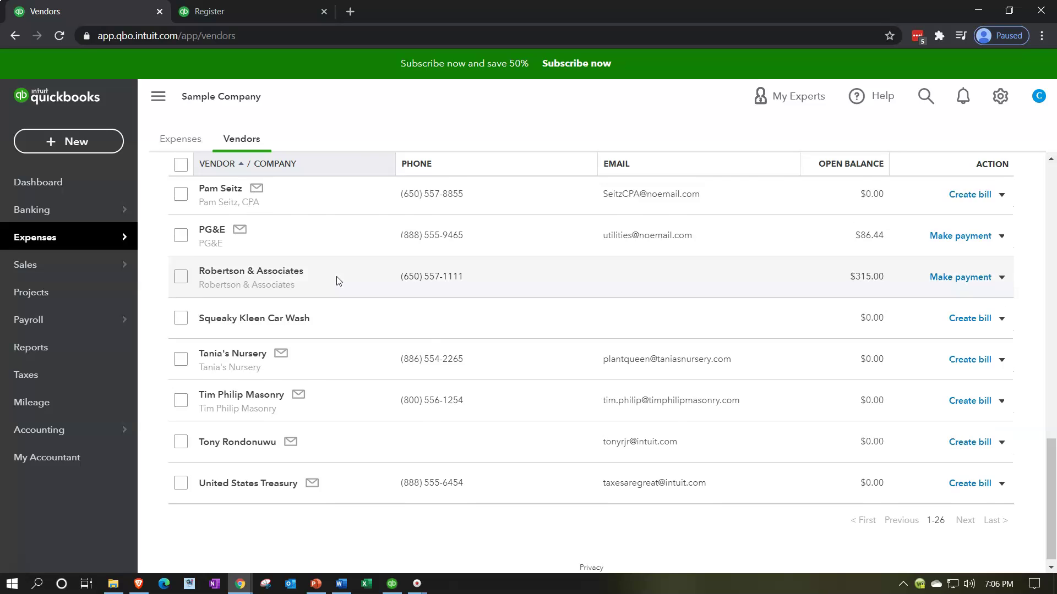
scroll(339, 281, "up", 5)
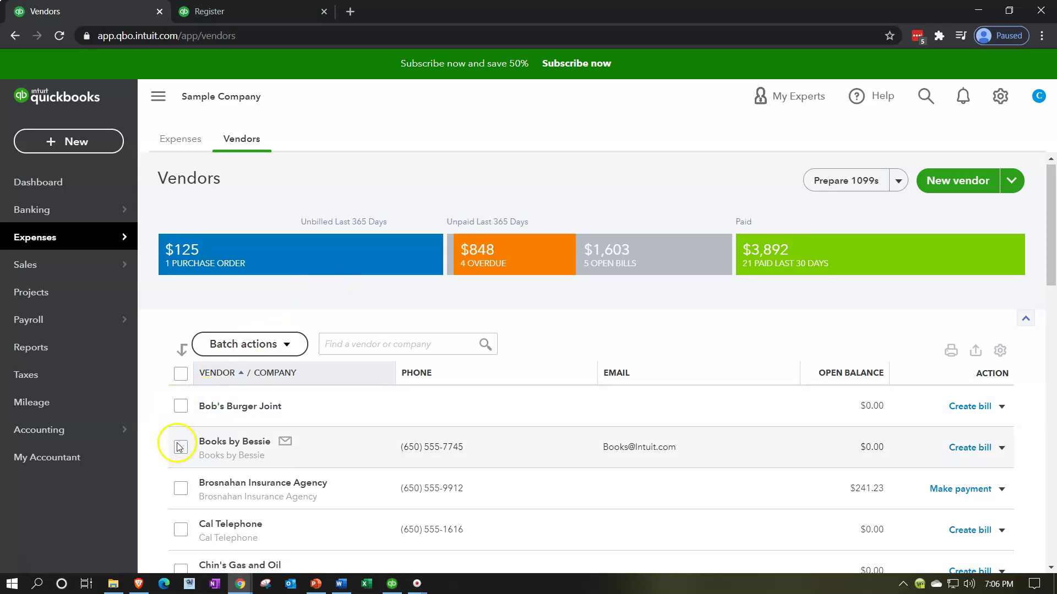
Check the Batch actions list, then filter to vendors with the $125 open purchase orders.
left_click(287, 344)
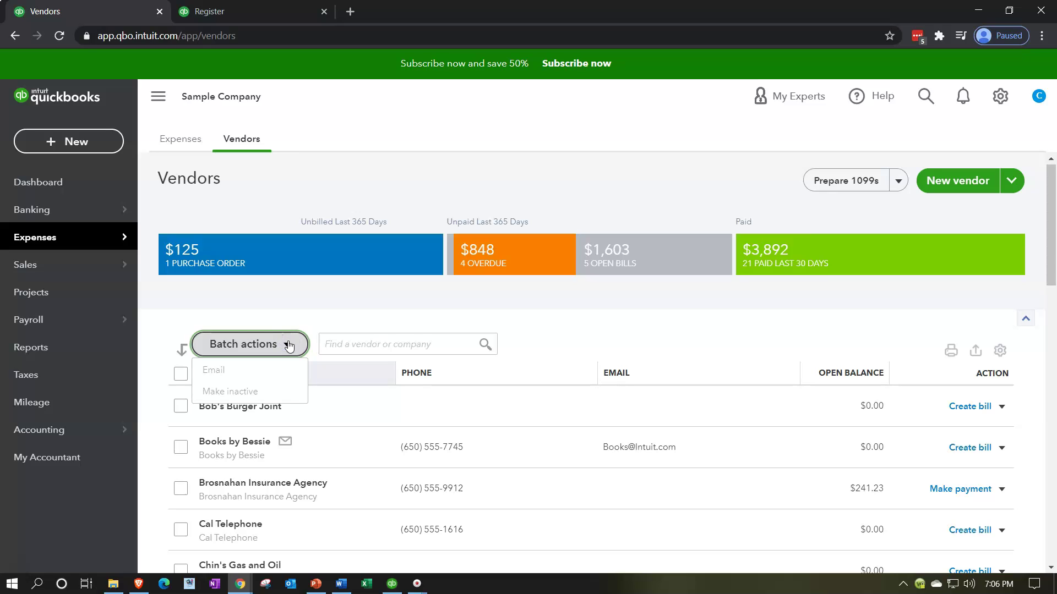
left_click(354, 298)
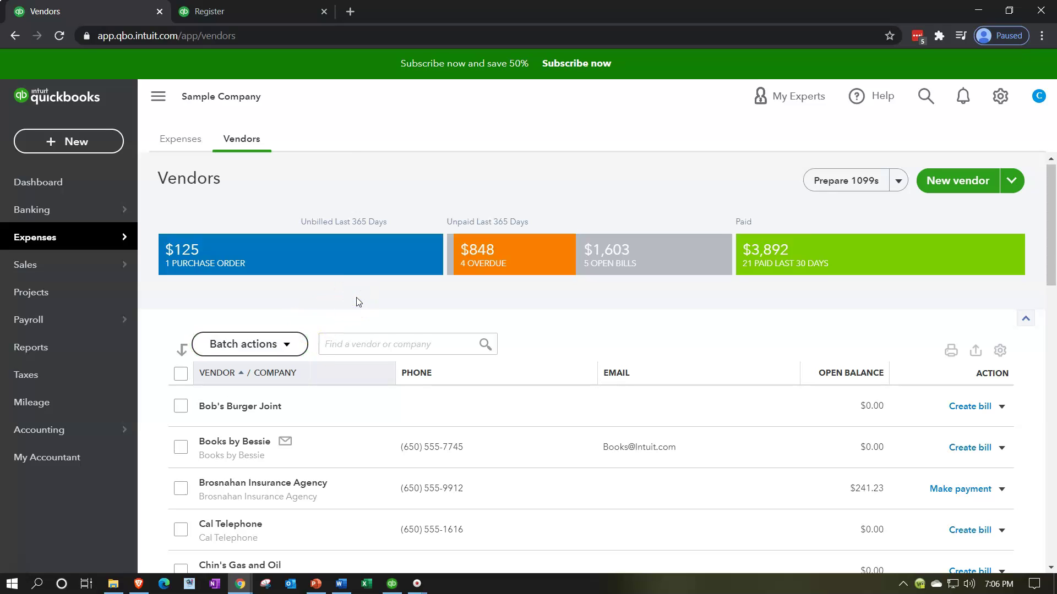
left_click(268, 256)
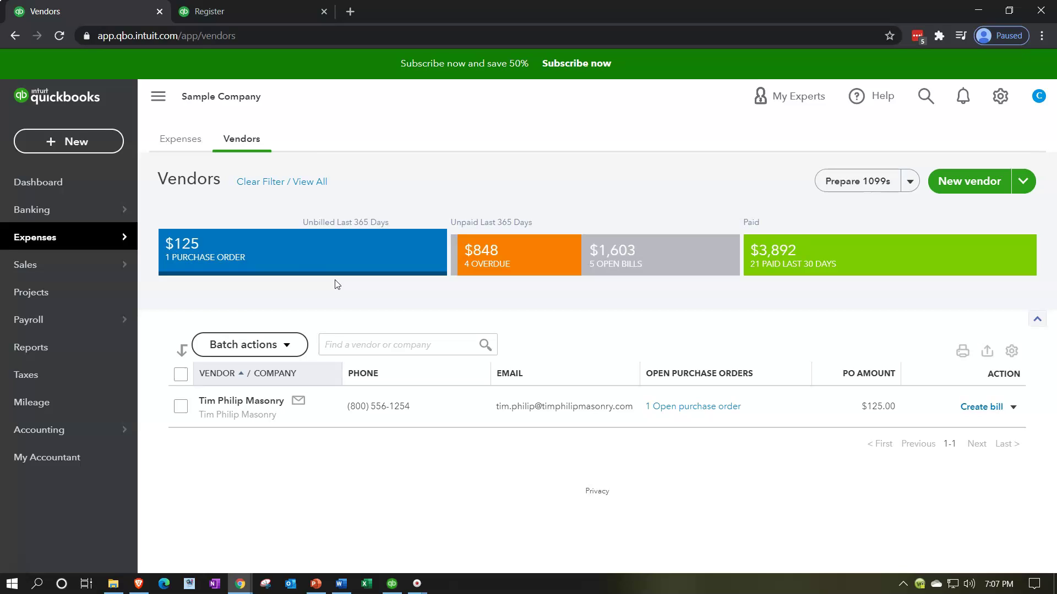
Filter the vendor list to the four vendors with $848 in overdue bills.
left_click(292, 276)
left_click(529, 272)
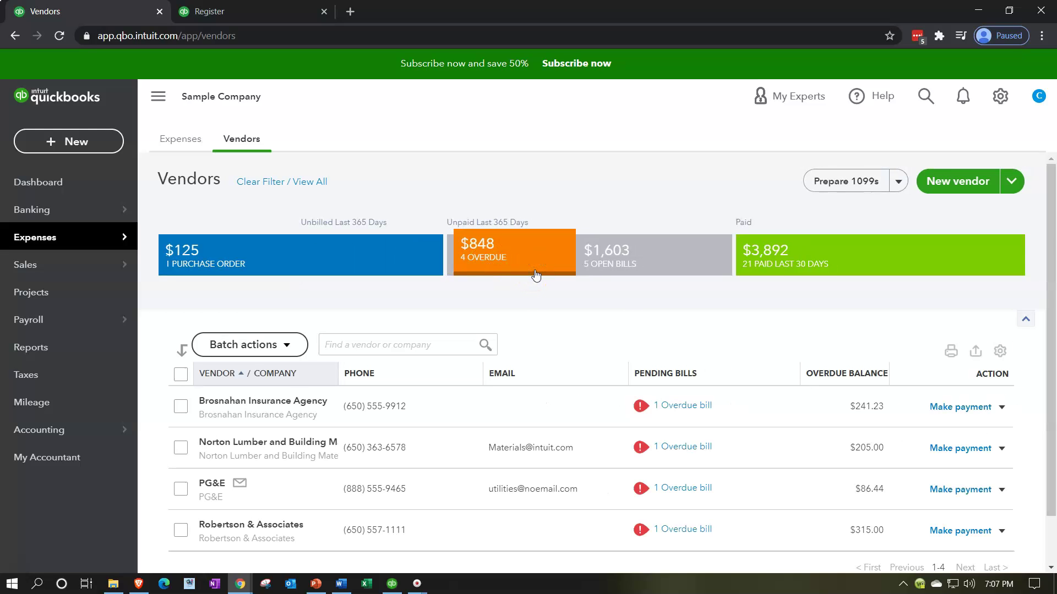
left_click(662, 280)
left_click(553, 281)
left_click(605, 282)
From the Checking register, review the five open bills in Pay Bills, then return to Vendors.
left_click(601, 283)
left_click(263, 12)
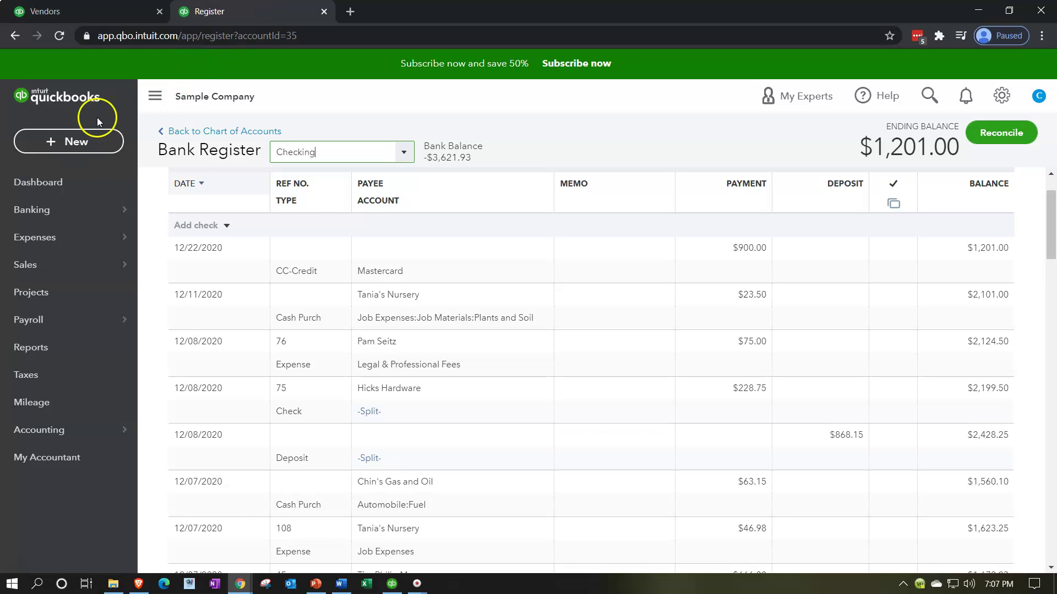
left_click(83, 142)
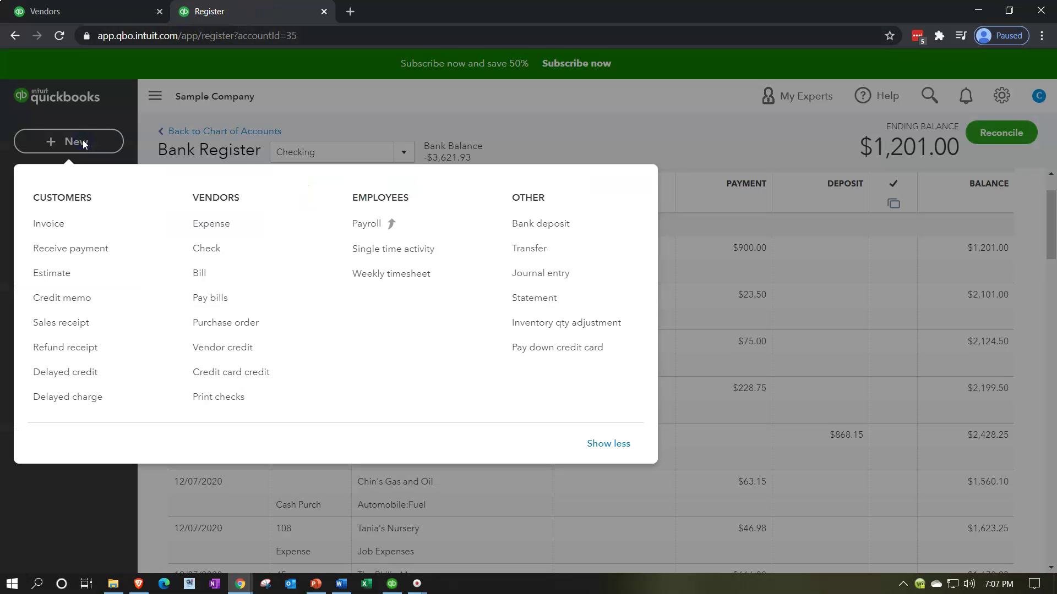
left_click(202, 298)
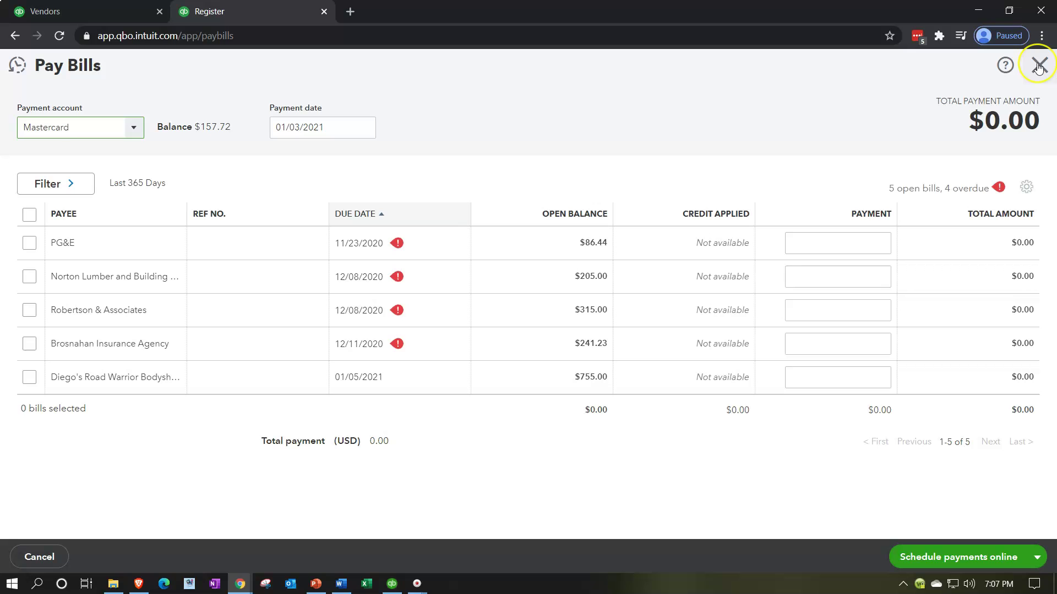
left_click(61, 13)
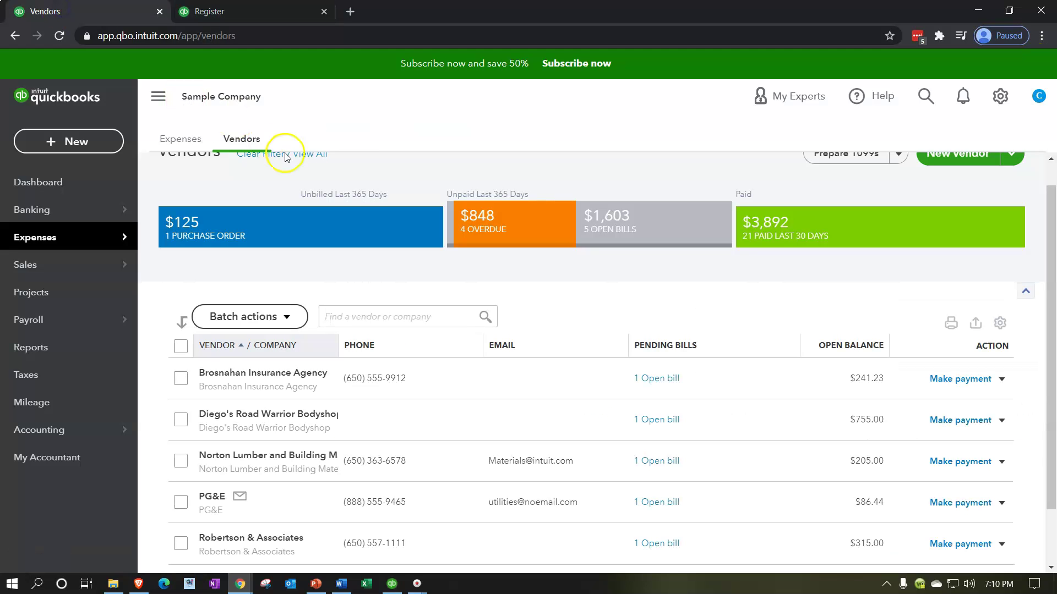
Filter vendors by Overdue, then Open Bills, then Paid, scanning the paid list.
left_click(530, 228)
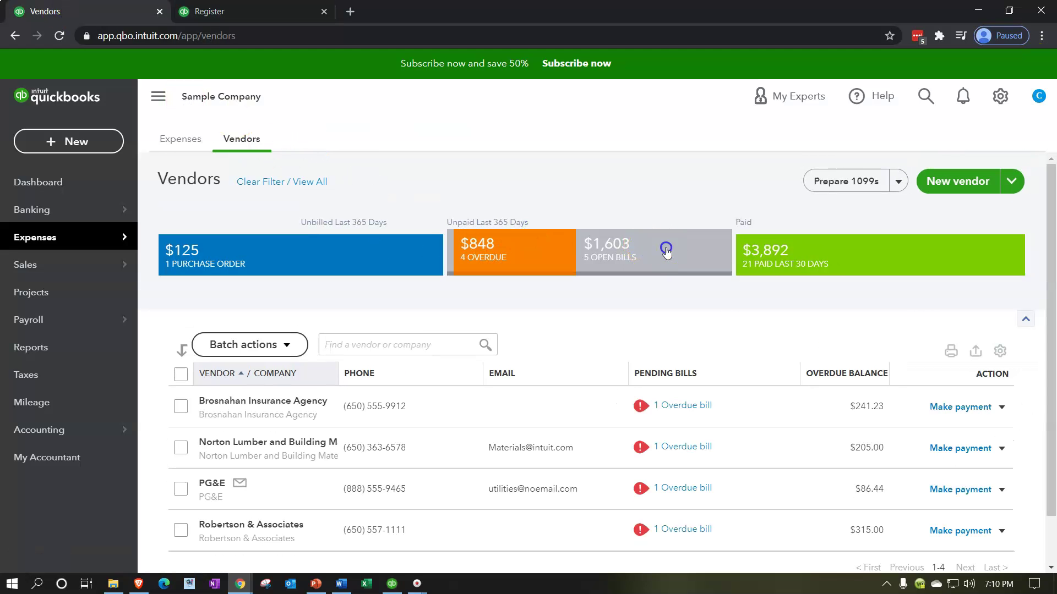
left_click(666, 247)
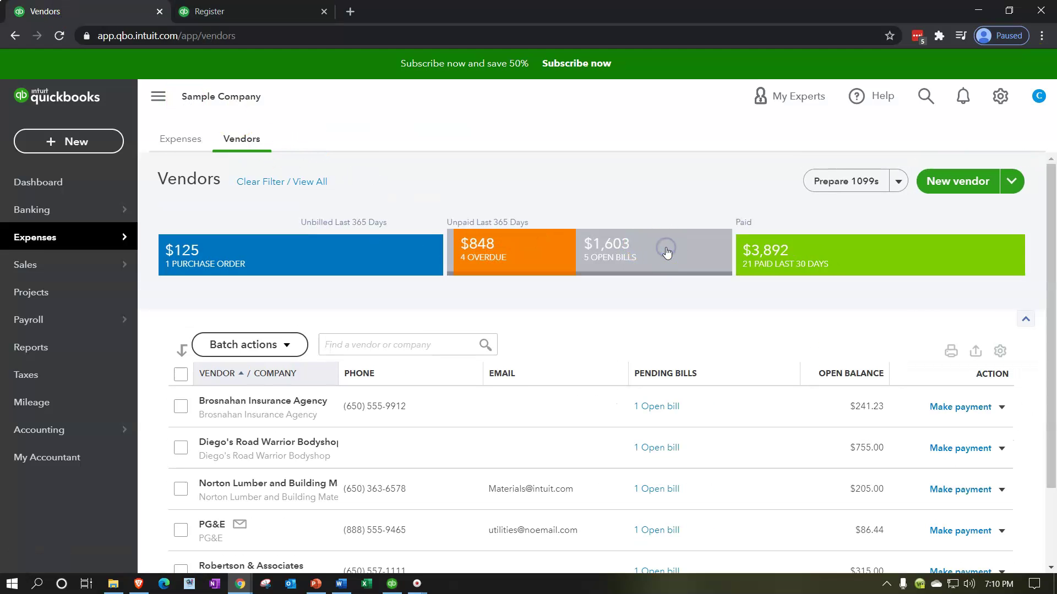
left_click(819, 274)
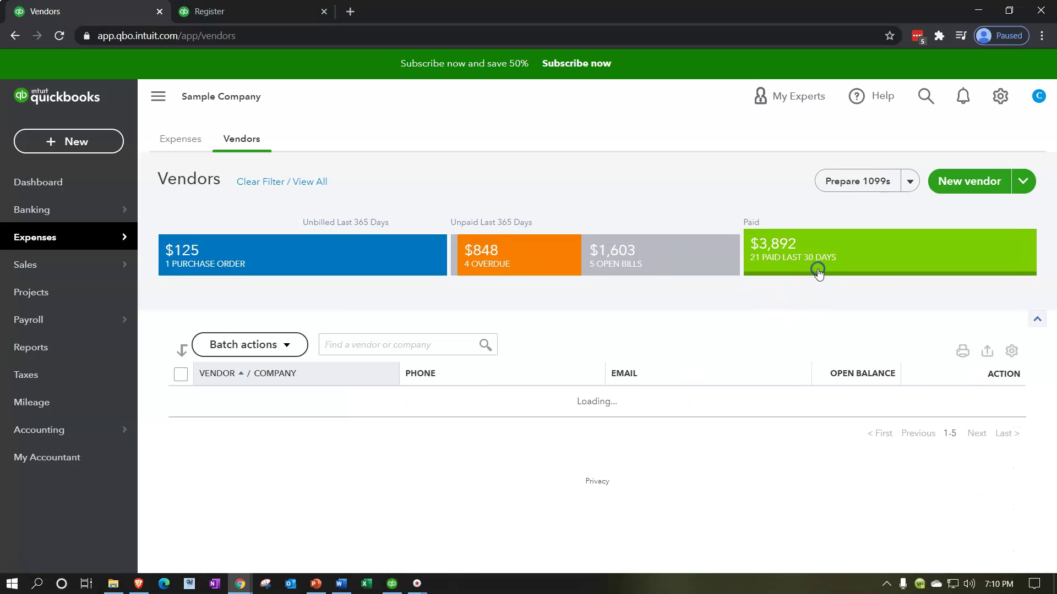
scroll(721, 312, "down", 3)
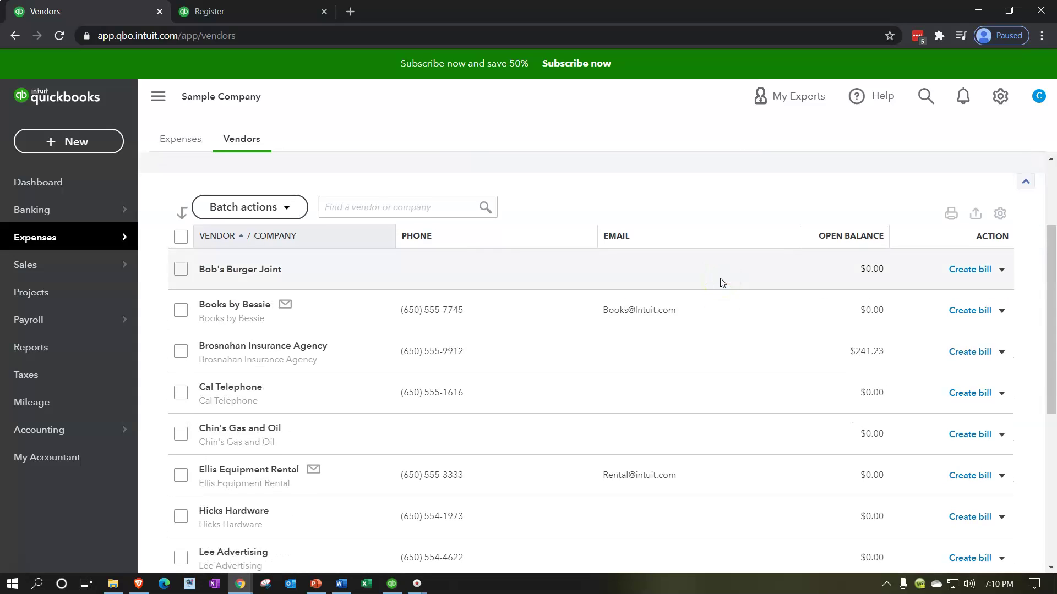
scroll(802, 256, "up", 3)
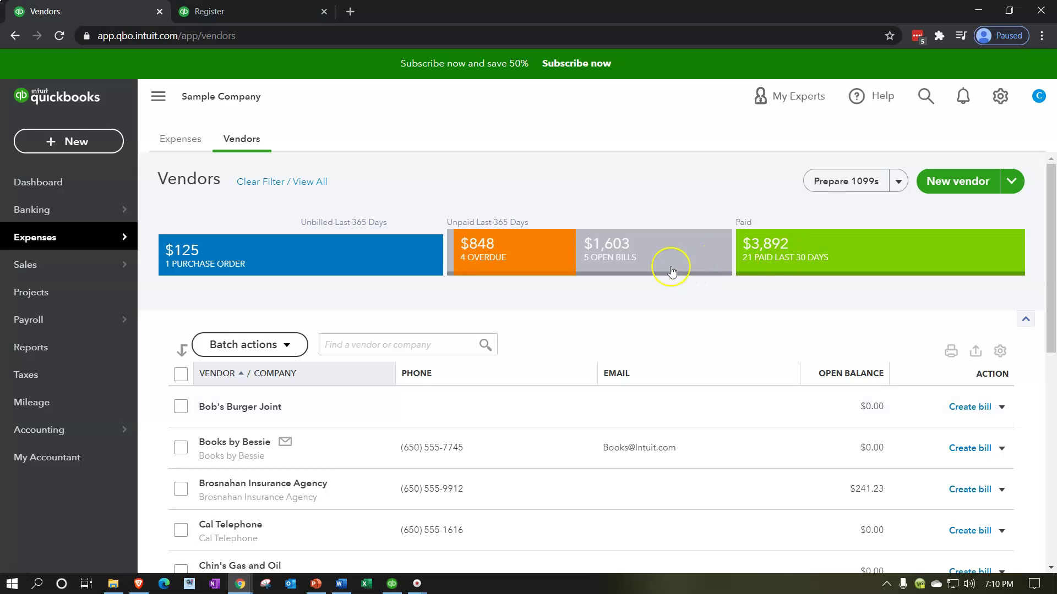
Switch again through Overdue and Open Bills, ending on vendors paid in the last 30 days.
left_click(551, 254)
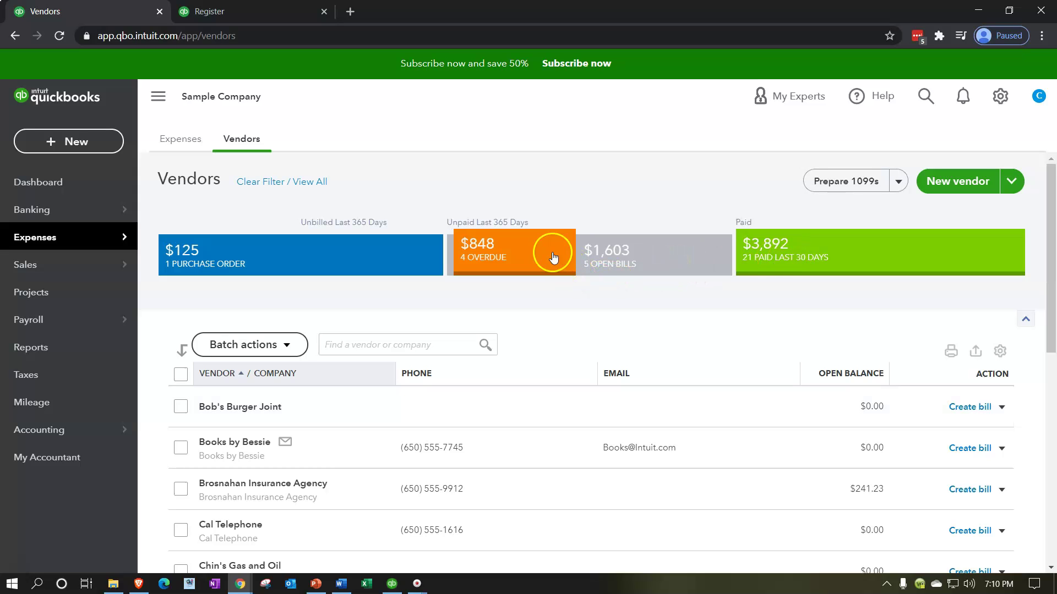
left_click(642, 251)
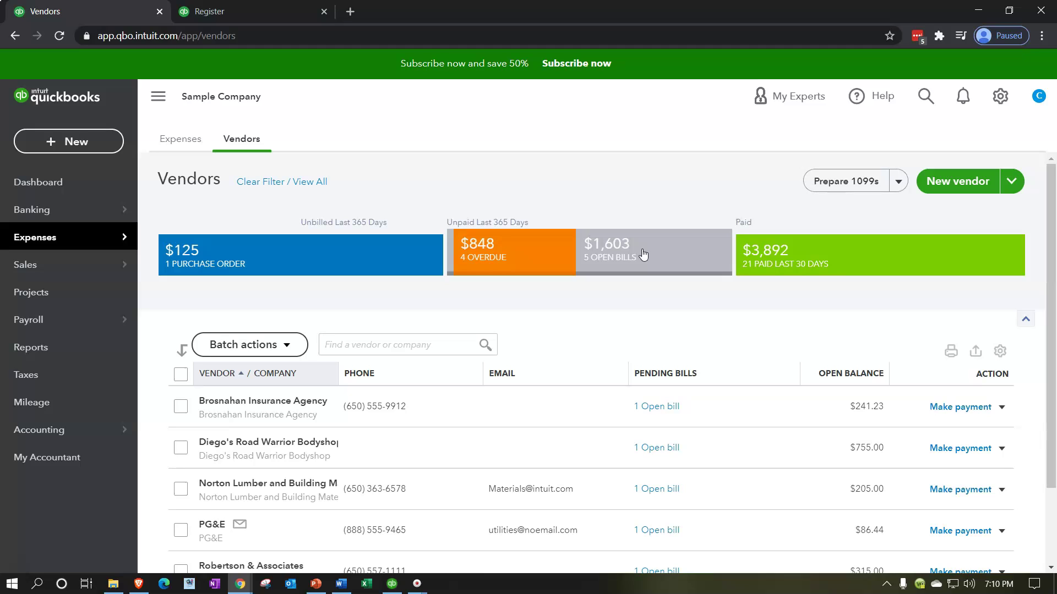
left_click(834, 269)
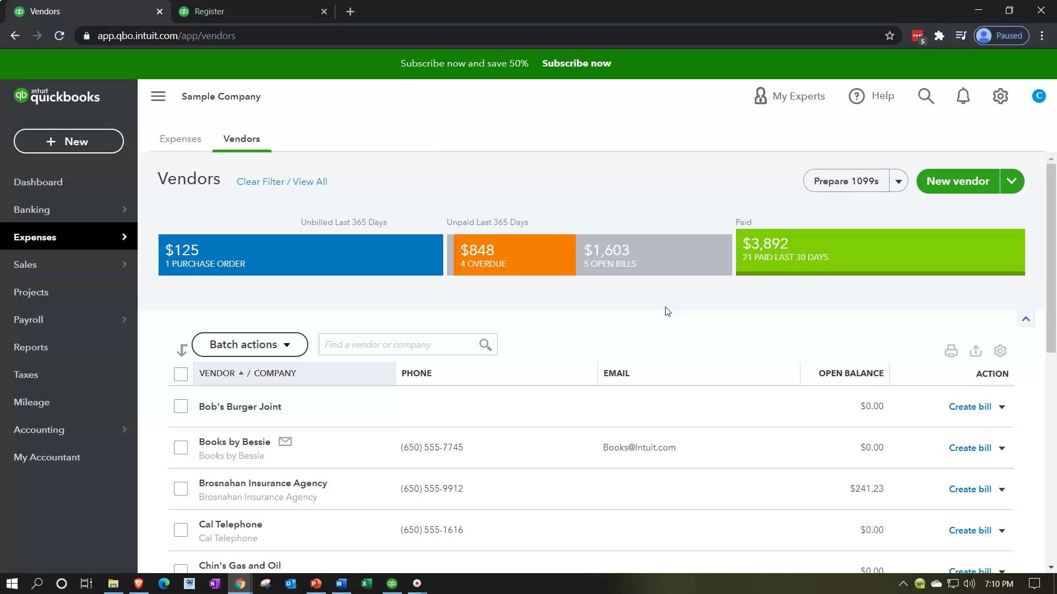
left_click(689, 299)
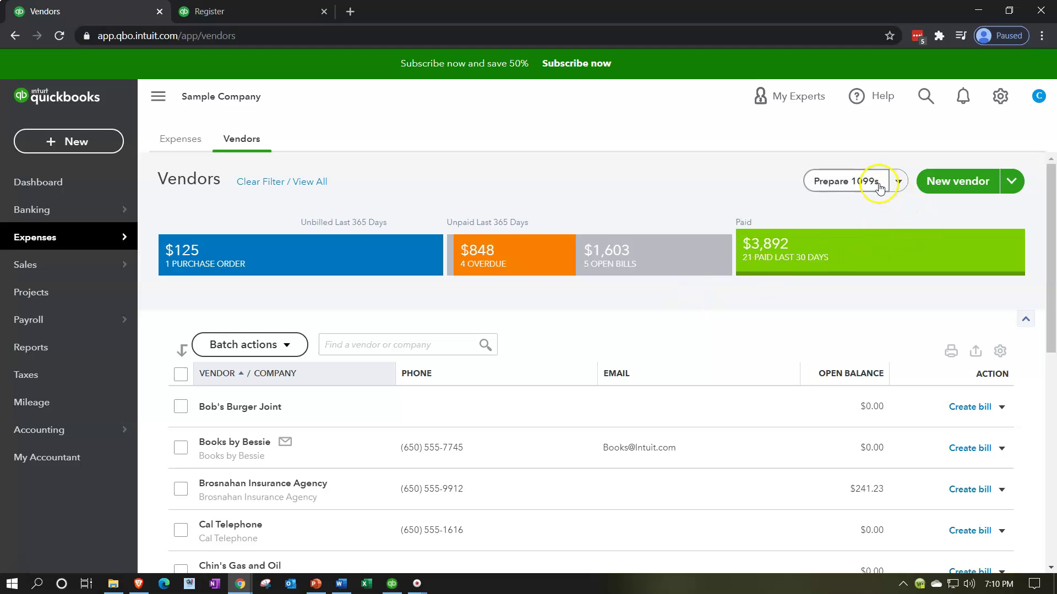
left_click(898, 182)
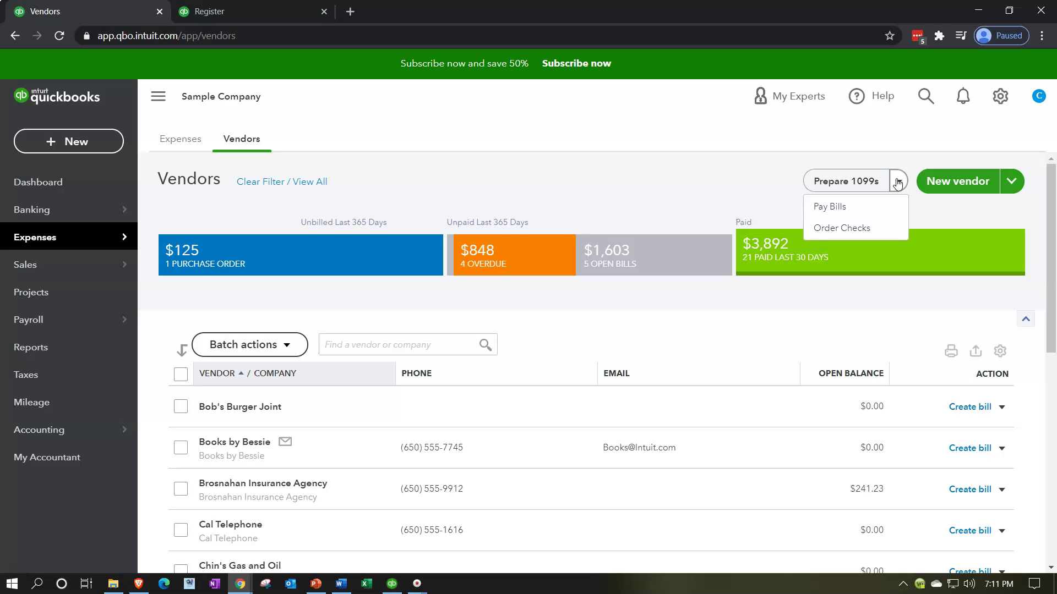
left_click(898, 182)
left_click(1011, 182)
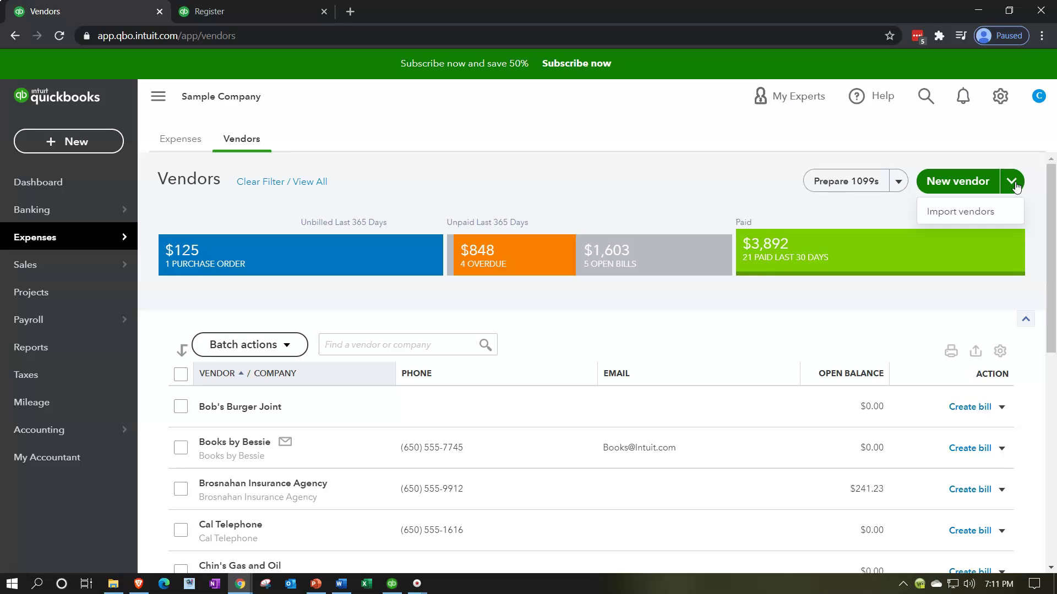
left_click(632, 175)
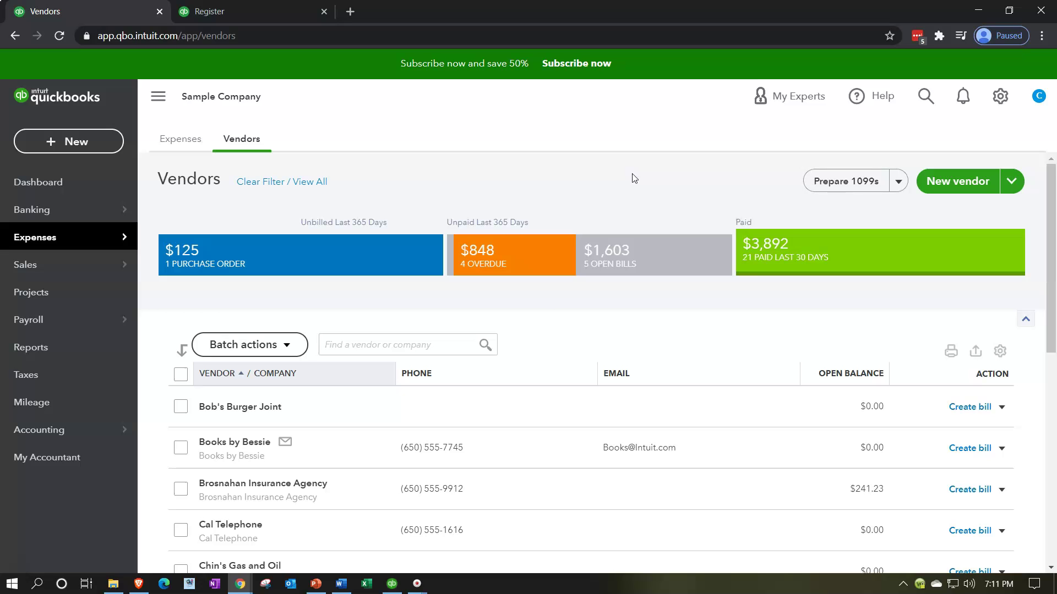
left_click(77, 141)
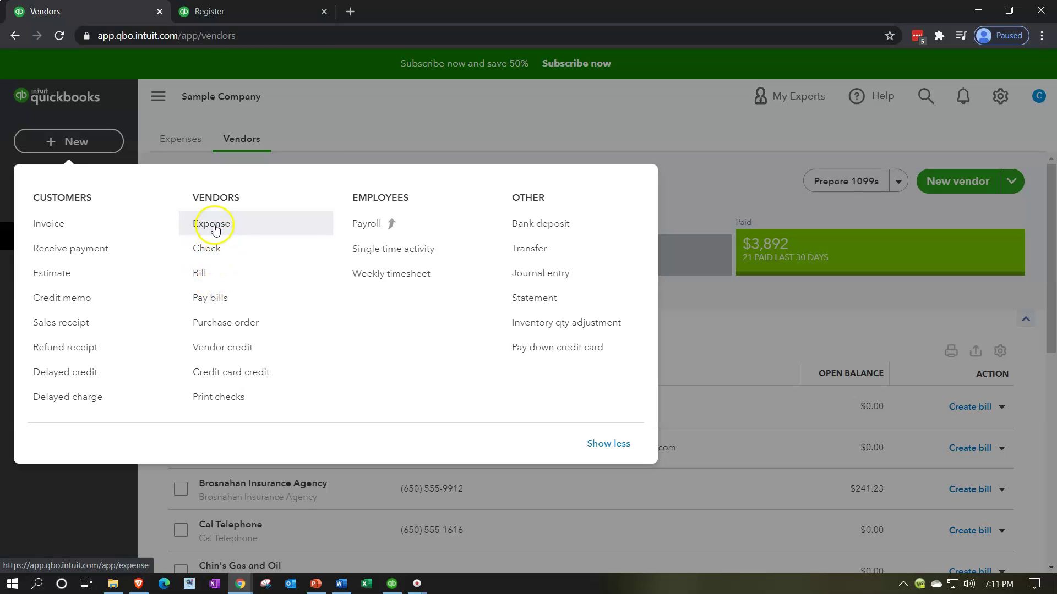
left_click(586, 103)
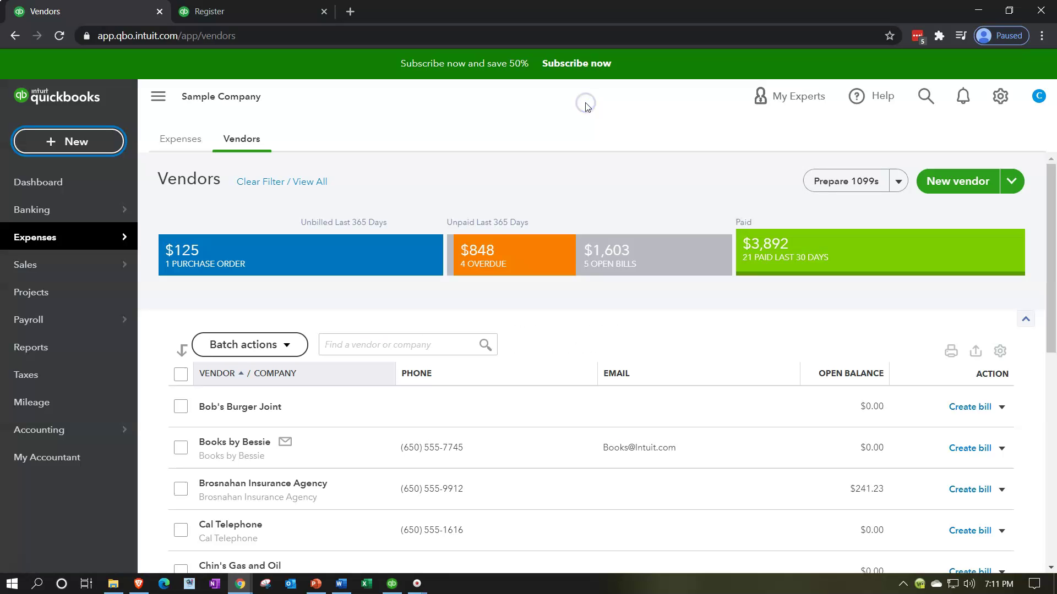